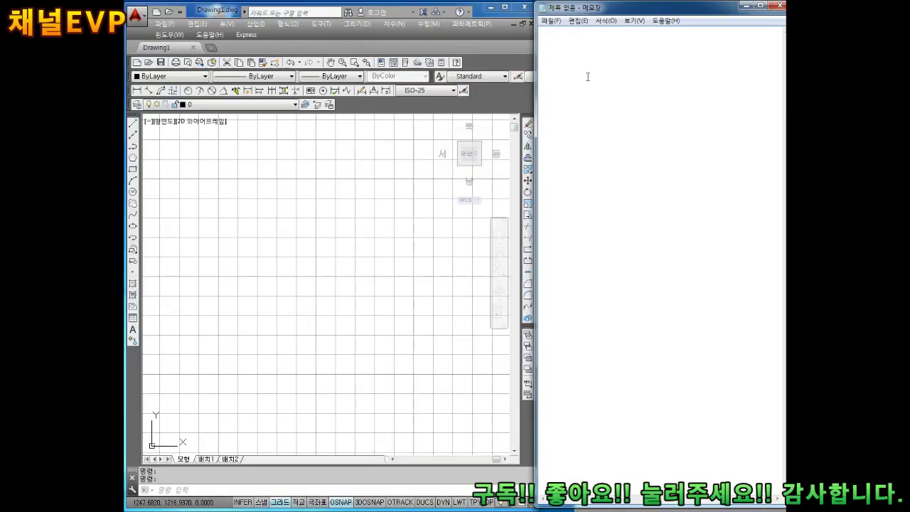
Type the drawing terms 확대도, 상쇄도 and 세부확대도 on separate lines in Notepad.
type("화대도")
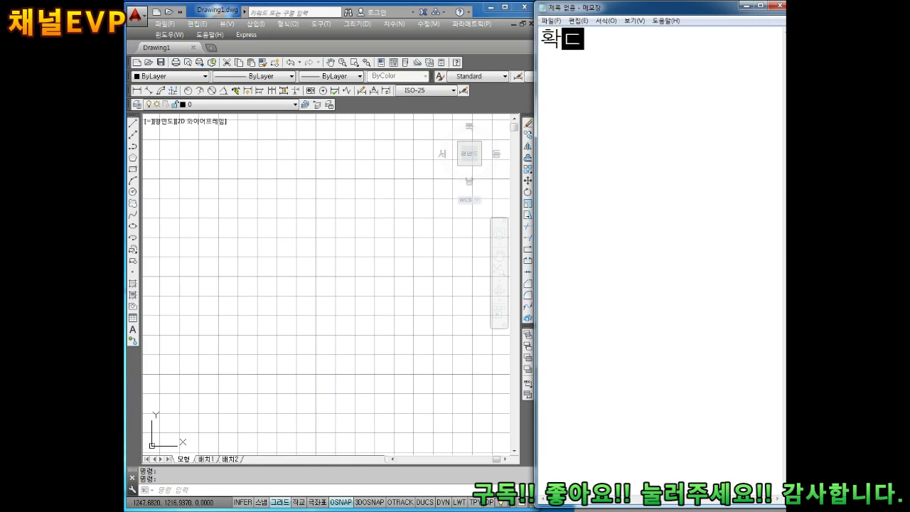
key("Return")
type("상ㅅ")
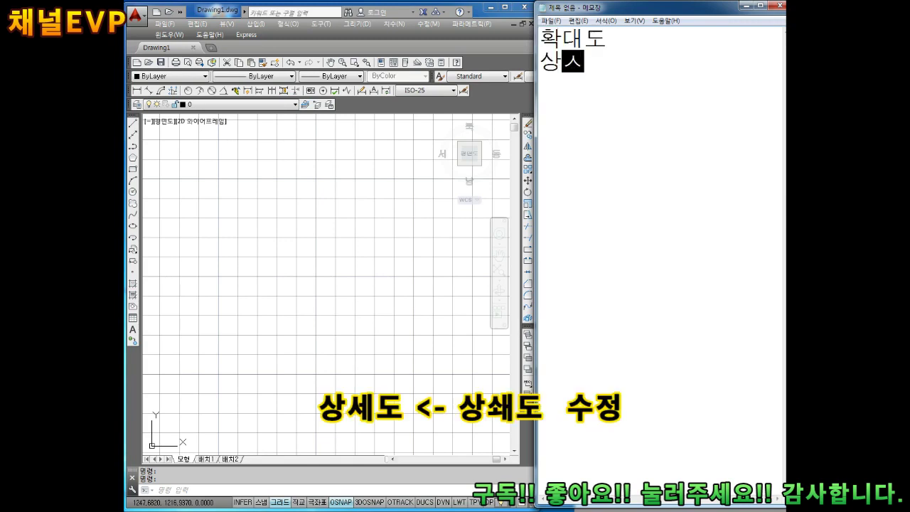
type("쇄")
type("도")
key("Return")
type("세")
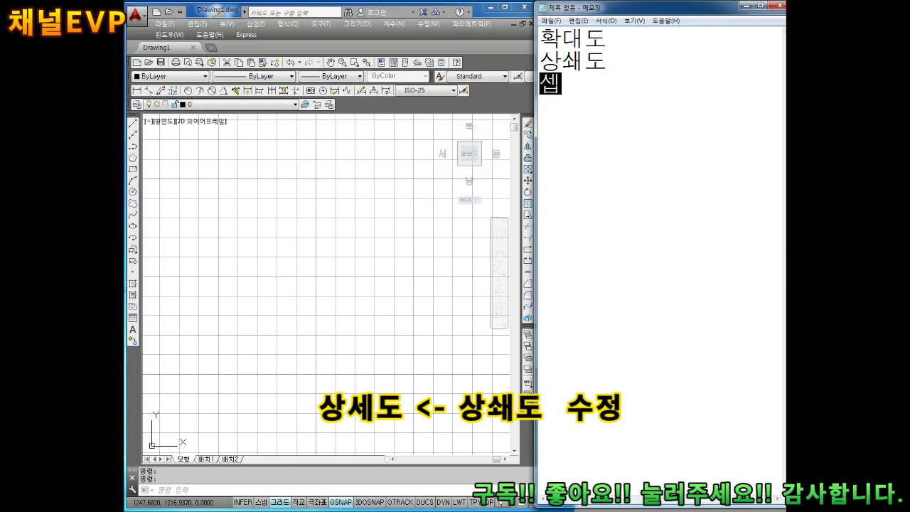
type("부확대도")
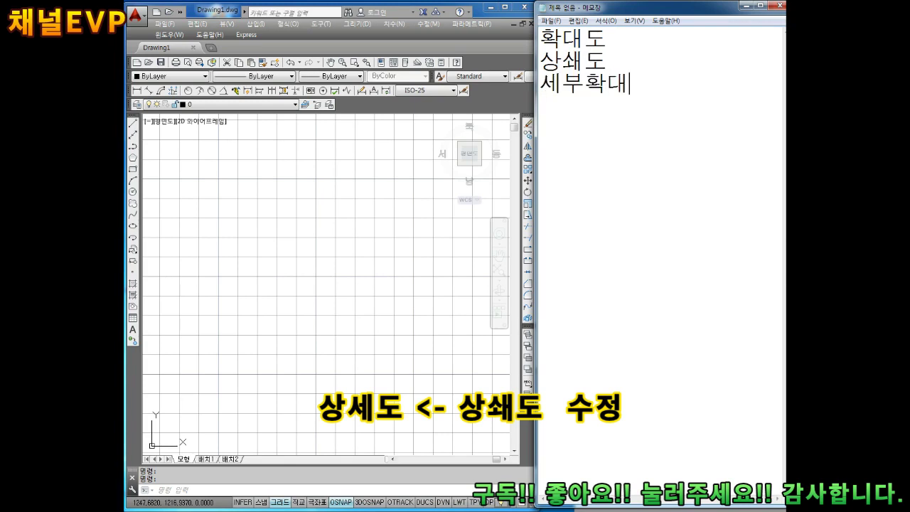
key("Return")
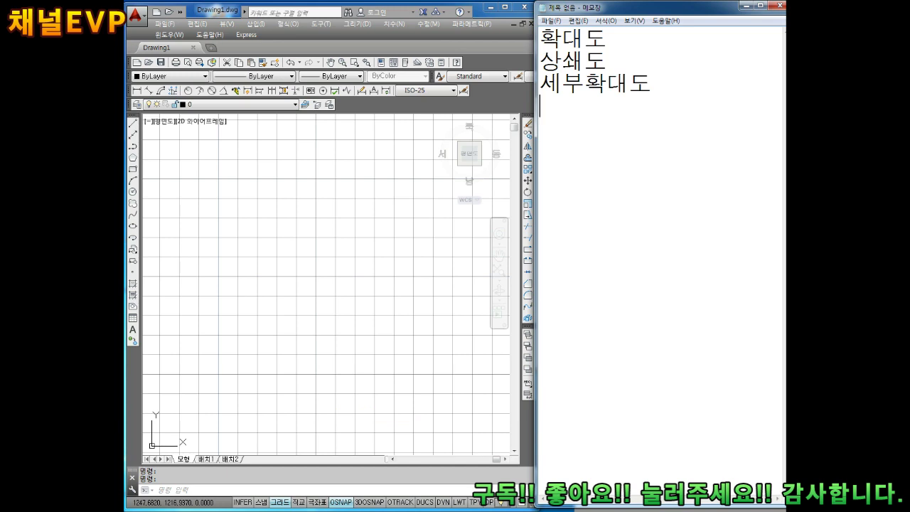
After a blank line, add the scale notes 2:1 = 배척, 1:1 = 현척 and 1:2 = 축척.
key("Return")
type("2:1")
type(" :")
key("BackSpace")
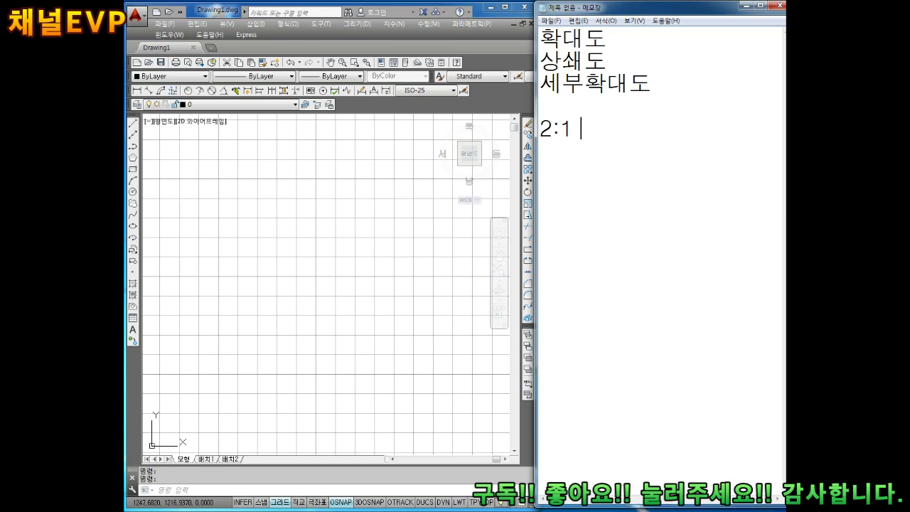
type("= 배")
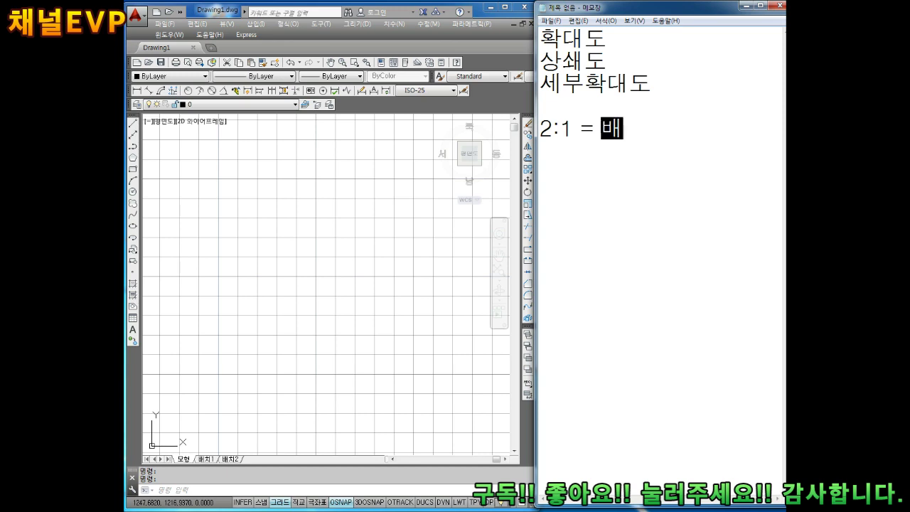
type("척")
key("Return")
key("Return")
key("BackSpace")
type("1")
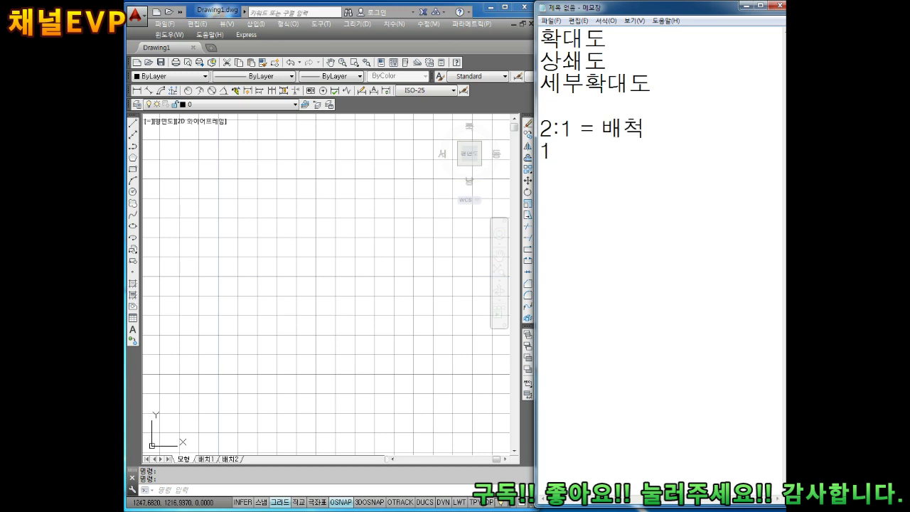
type(":1 = ")
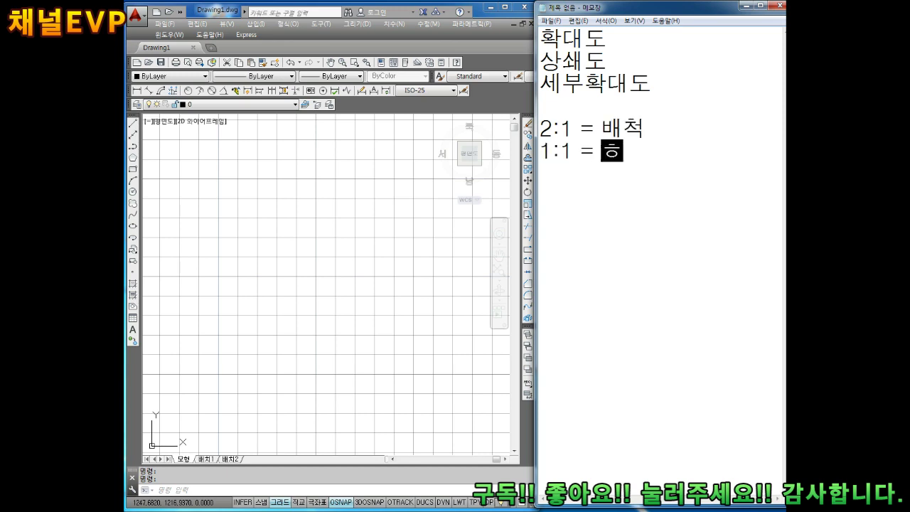
type("현척")
key("Return")
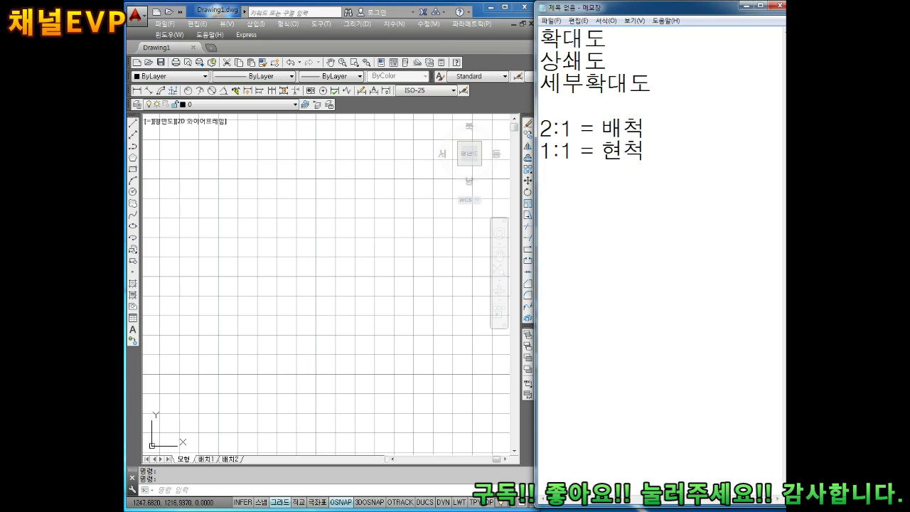
type("1")
type(":2 ")
type("= 추")
type("ㄱ척")
key("Return")
key("Return")
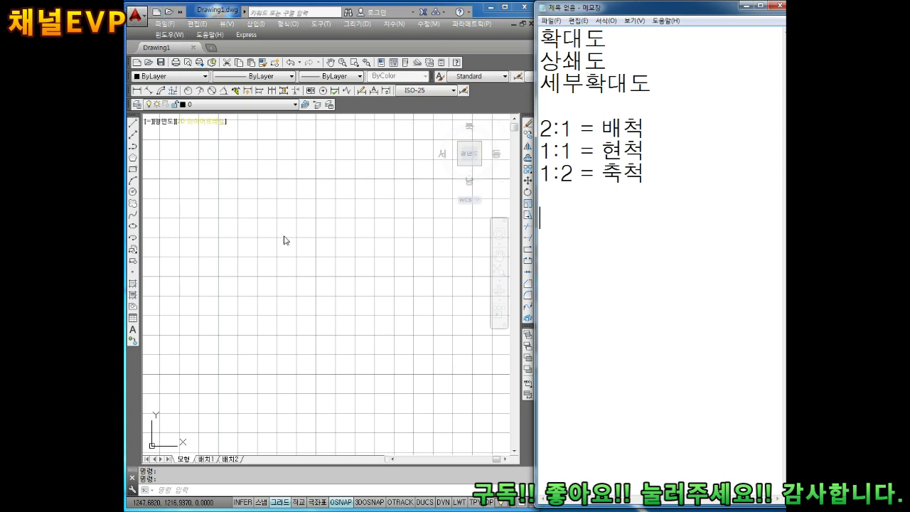
Turn the grid off and start a new drawing, Drawing2, from the A3 template.
left_click(299, 301)
left_click(279, 502)
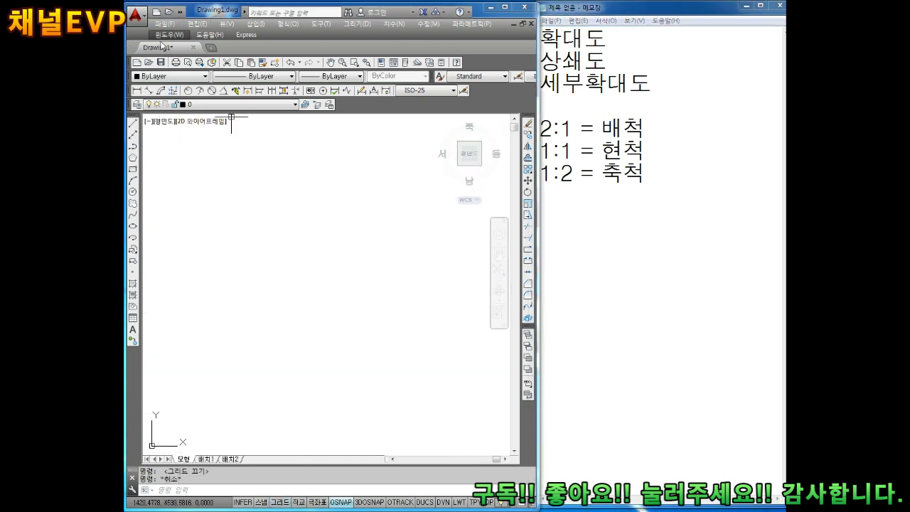
left_click(165, 23)
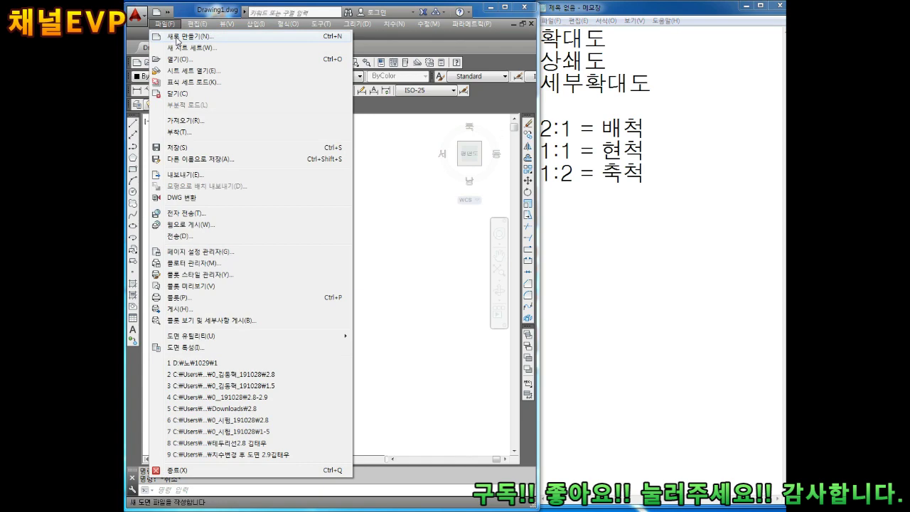
left_click(177, 40)
left_click(231, 212)
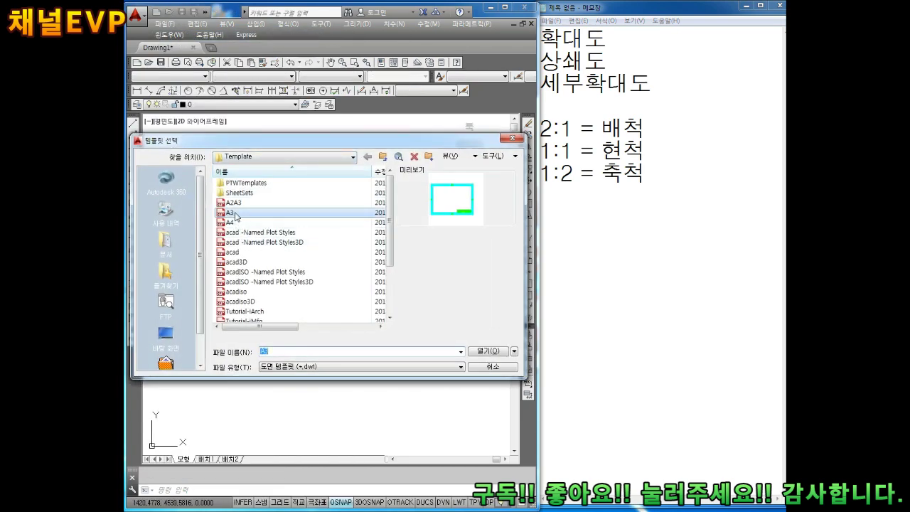
left_click(487, 350)
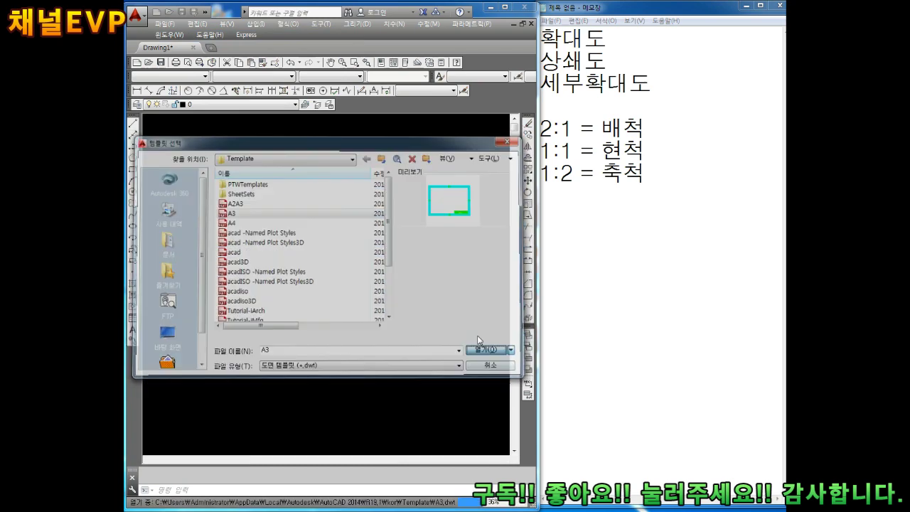
scroll(412, 268, "up", 2)
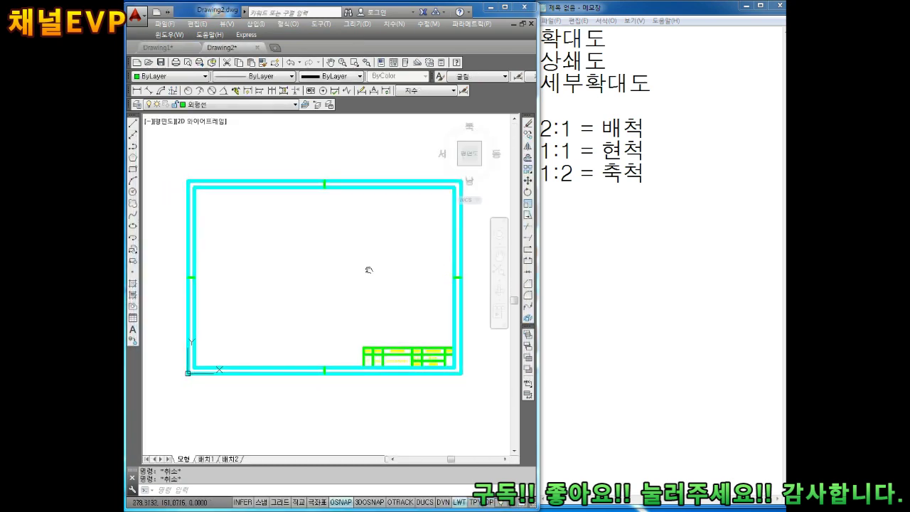
left_click(562, 203)
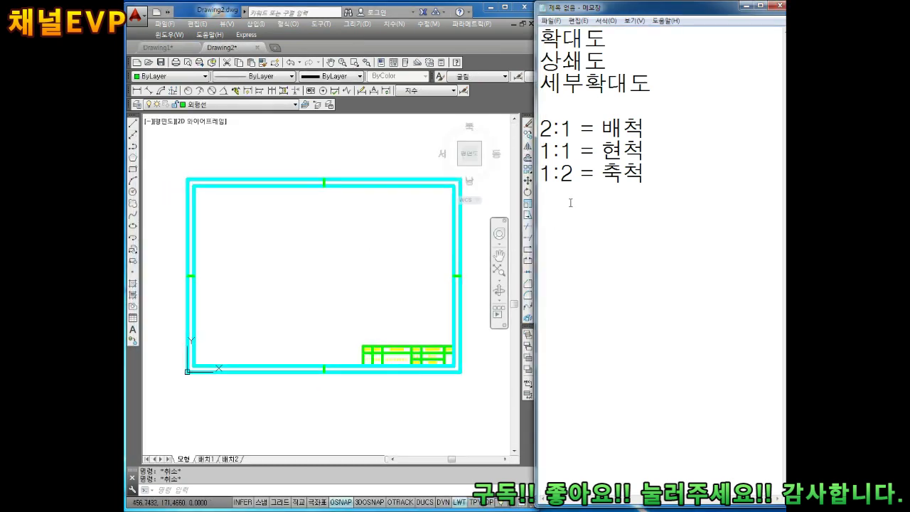
Add the circle notes 'c엔터', '99' and '54' in Notepad.
key("Return")
type("c")
type("엔터")
key("Return")
type("99")
key("Return")
type("54")
Draw a circle of diameter 99 centred inside the A3 frame.
left_click(294, 252)
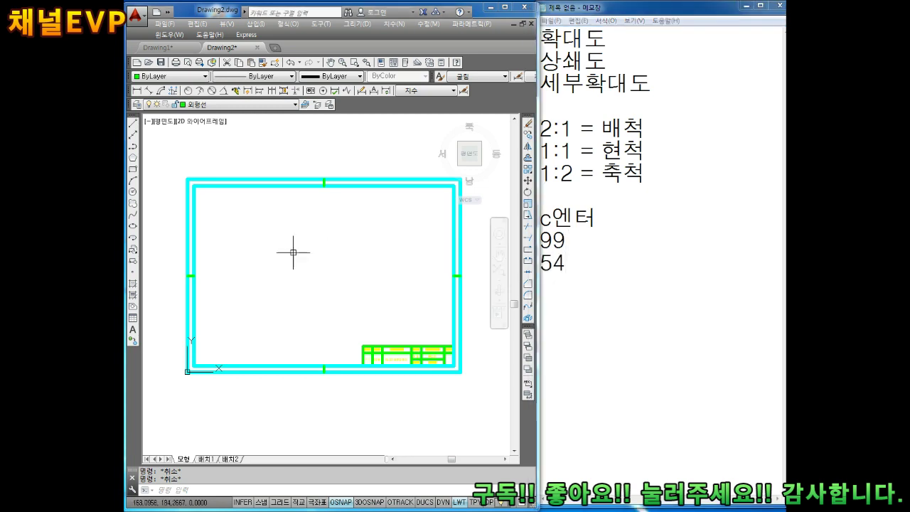
middle_click_drag(314, 260, 326, 249)
type("c")
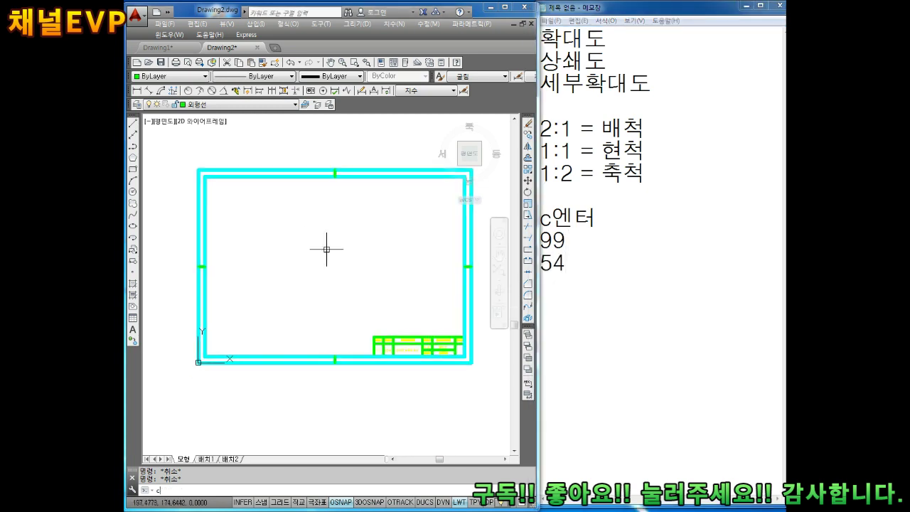
key("Return")
left_click(323, 259)
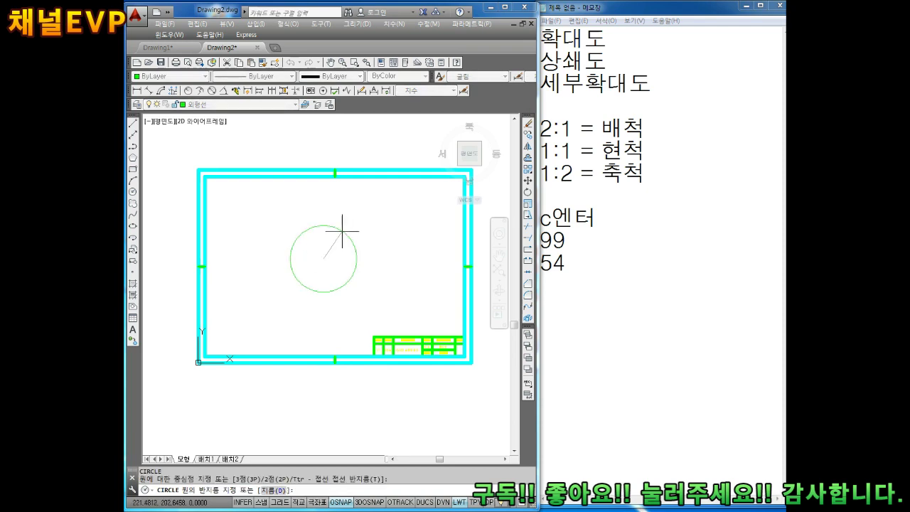
type("d")
key("Return")
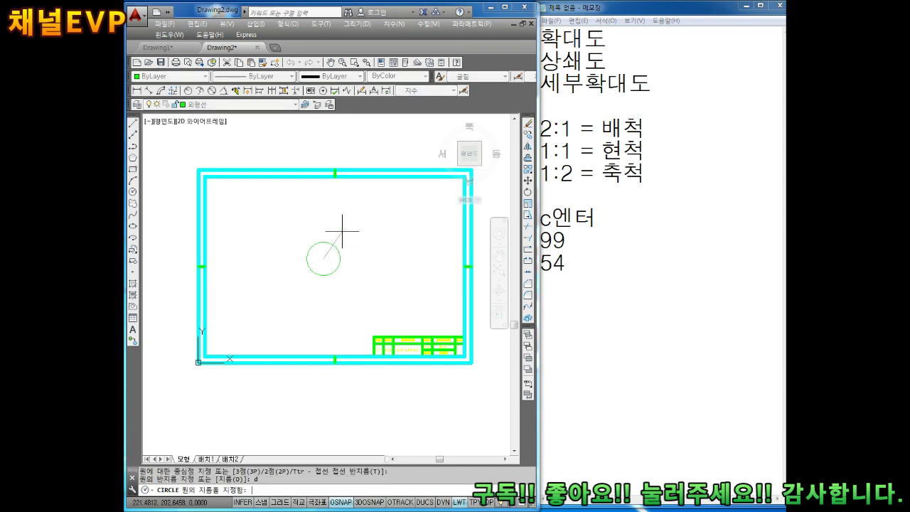
type("99")
key("Return")
key("Escape")
key("Escape")
scroll(320, 241, "up", 2)
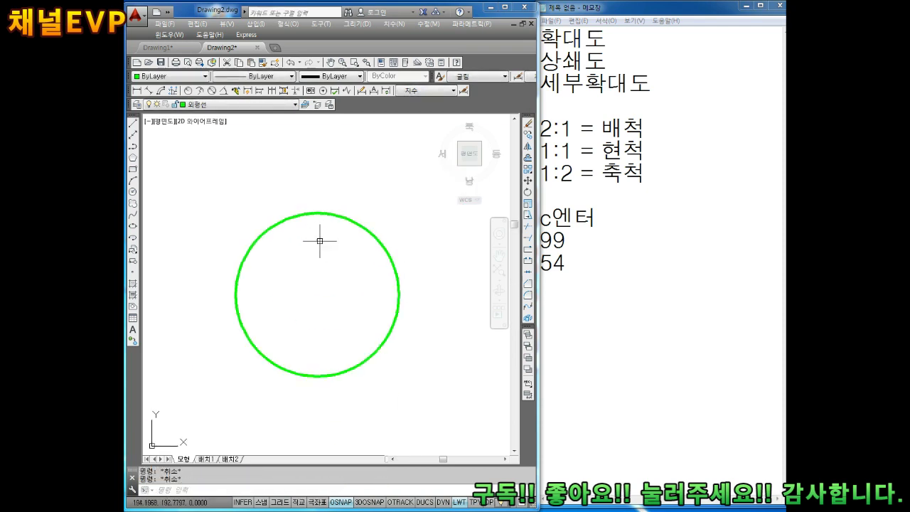
Draw a concentric circle of diameter 54 on the big circle's centre.
type("c")
key("Return")
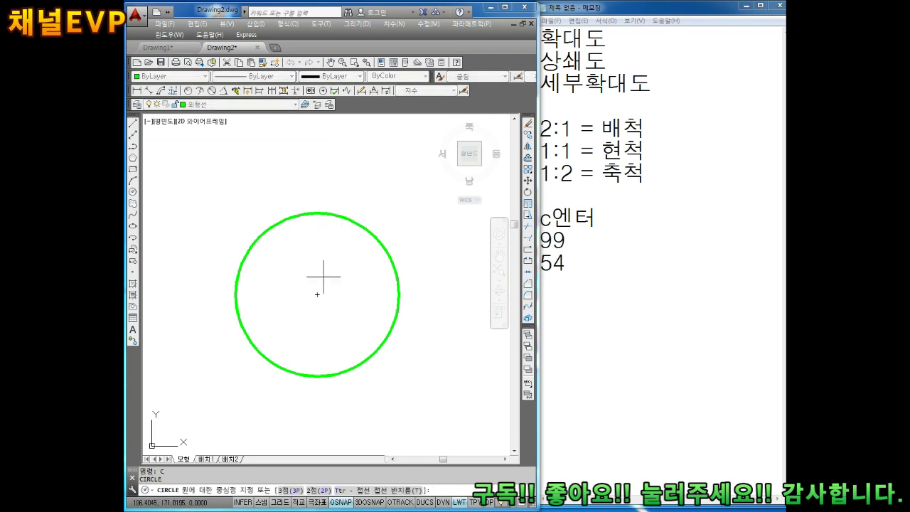
left_click(317, 294)
type("d")
key("Return")
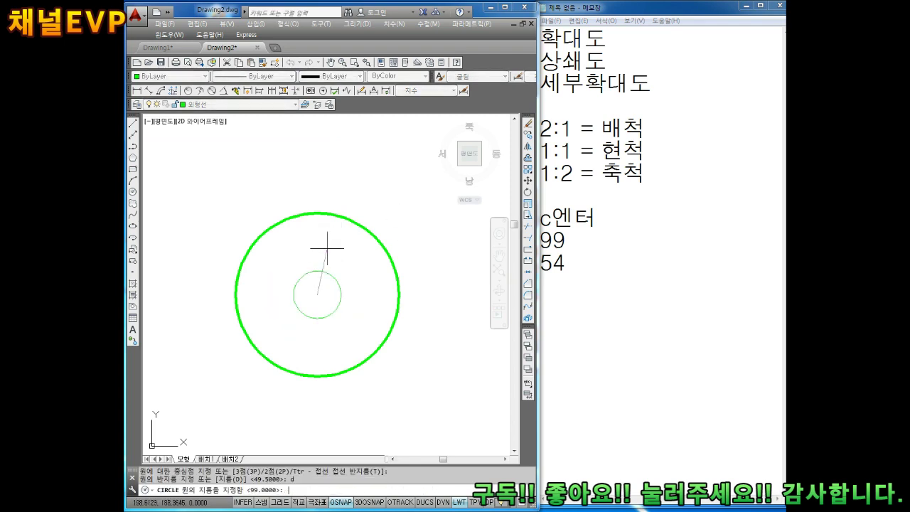
type("54")
key("Return")
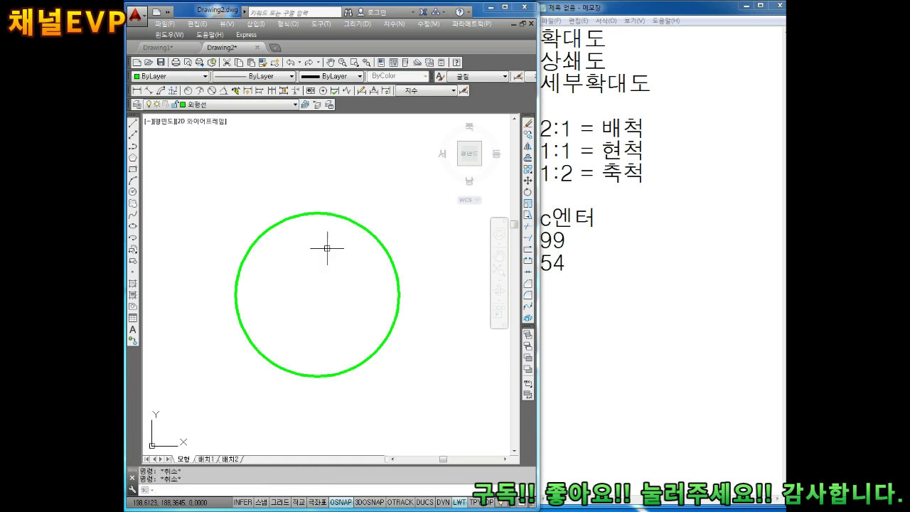
type("c")
key("Return")
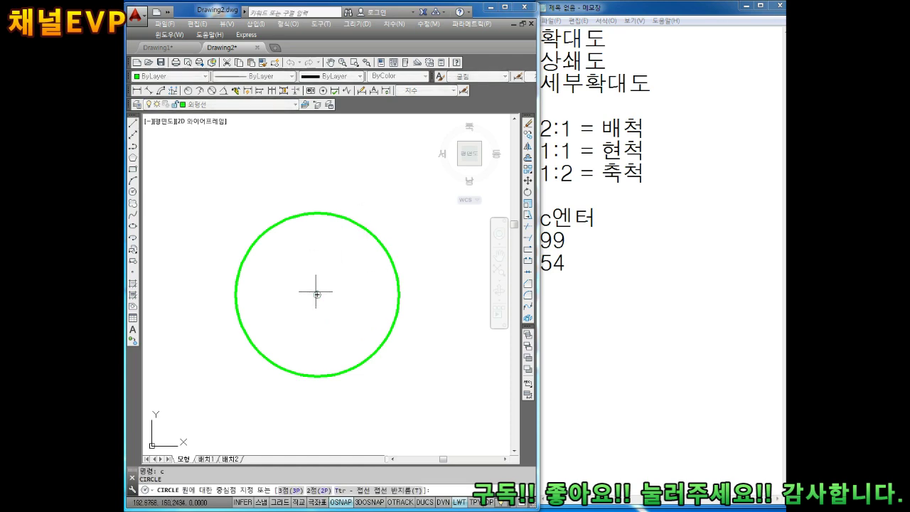
left_click(317, 293)
type("d")
key("Return")
type("54")
key("Return")
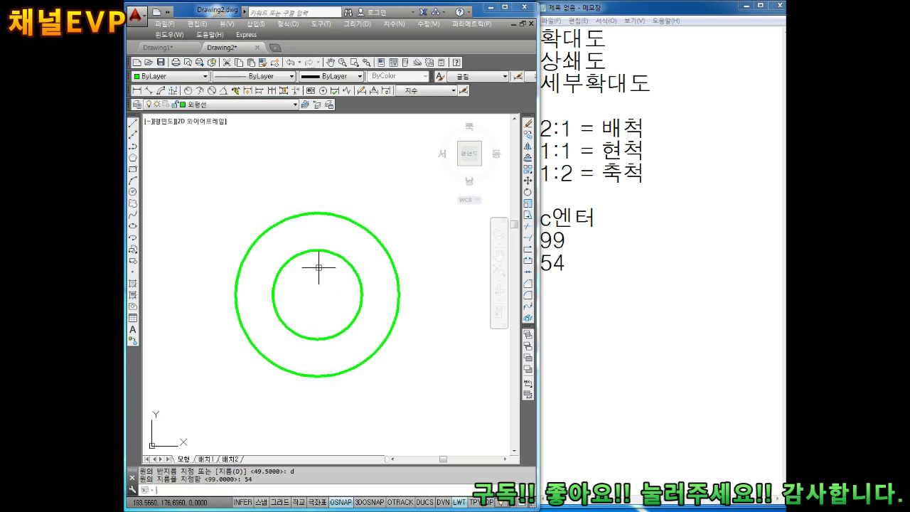
key("Escape")
key("Escape")
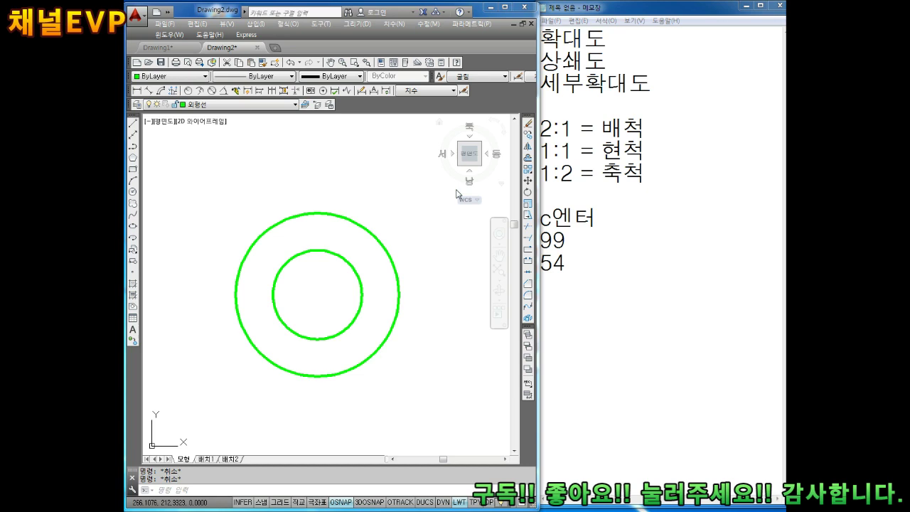
left_click(543, 308)
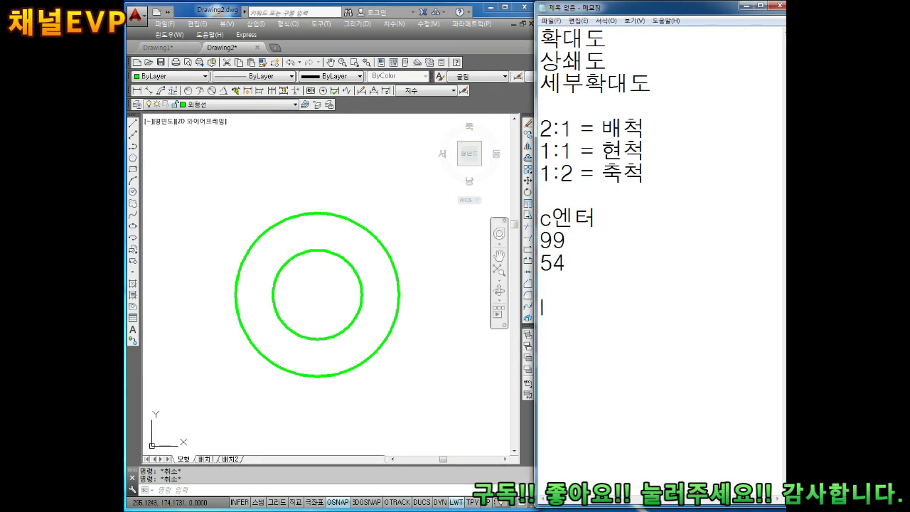
type("L엔터")
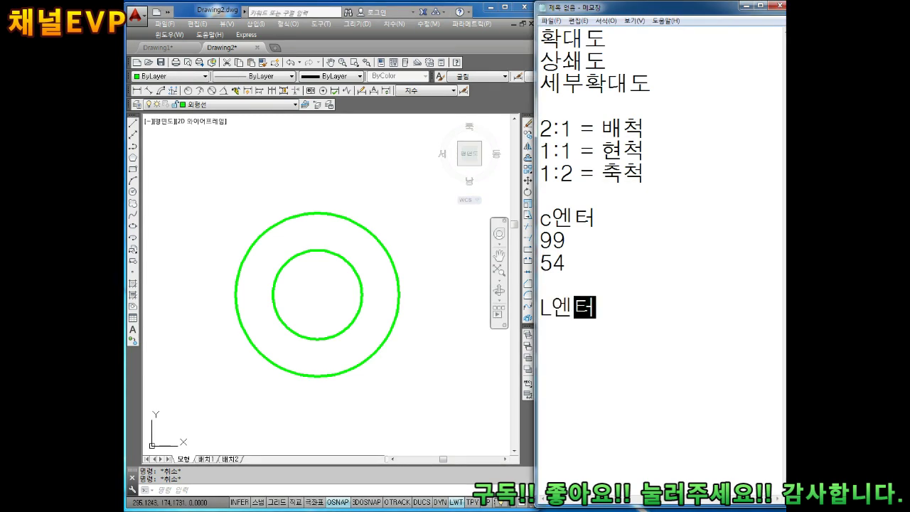
key("Return")
type("중심점")
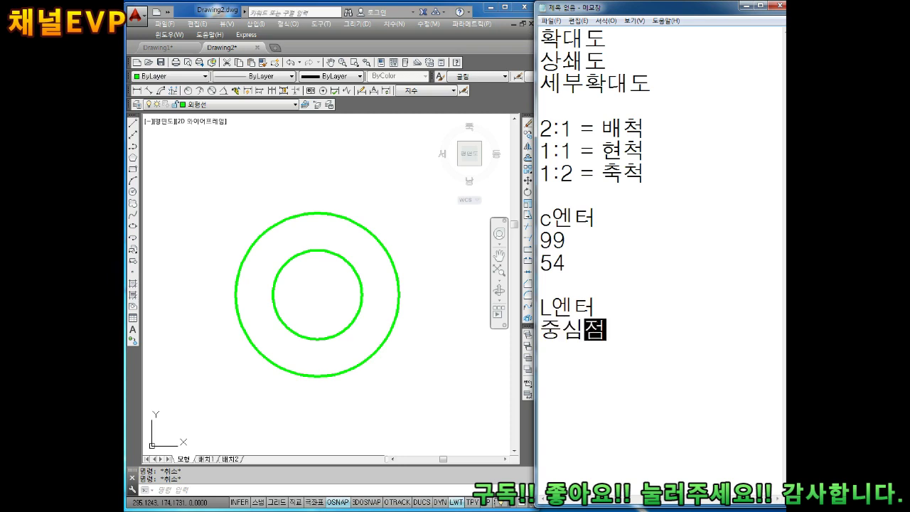
key("Return")
type("@")
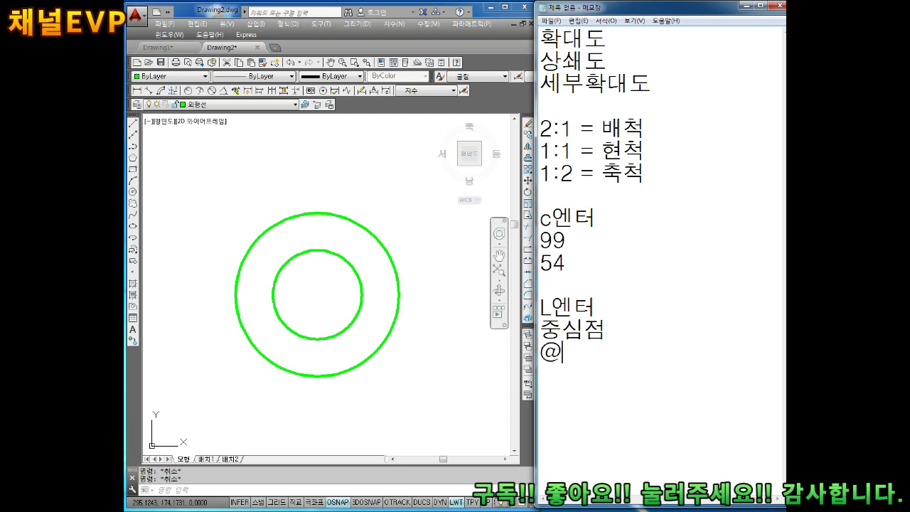
type("49")
type(".5<-")
type("15")
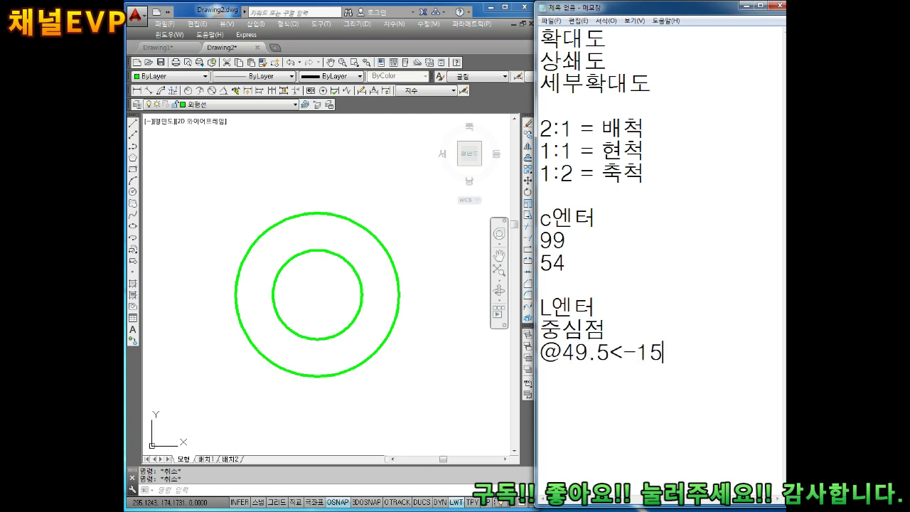
type("0")
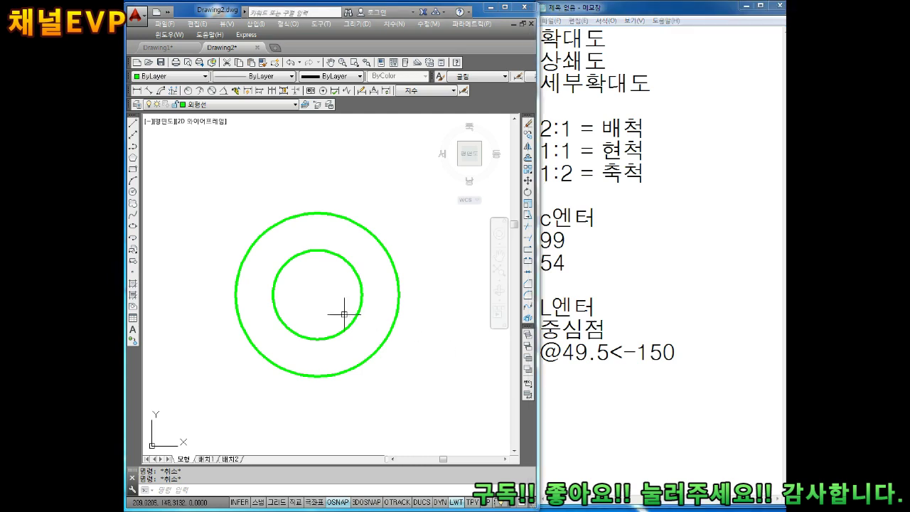
Draw a line 49.5 long at −150° from the circles' centre.
middle_click_drag(341, 315, 351, 301)
type("l")
key("Return")
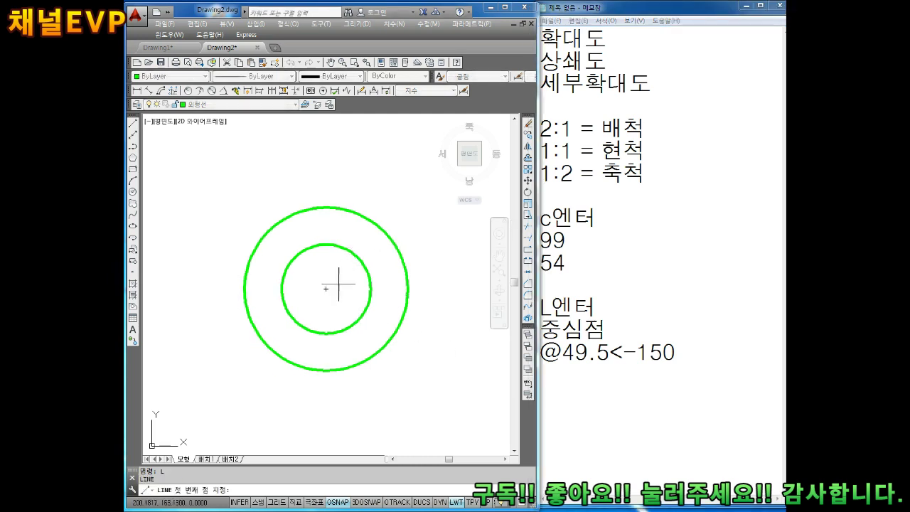
left_click(326, 288)
type("@49.5<-1")
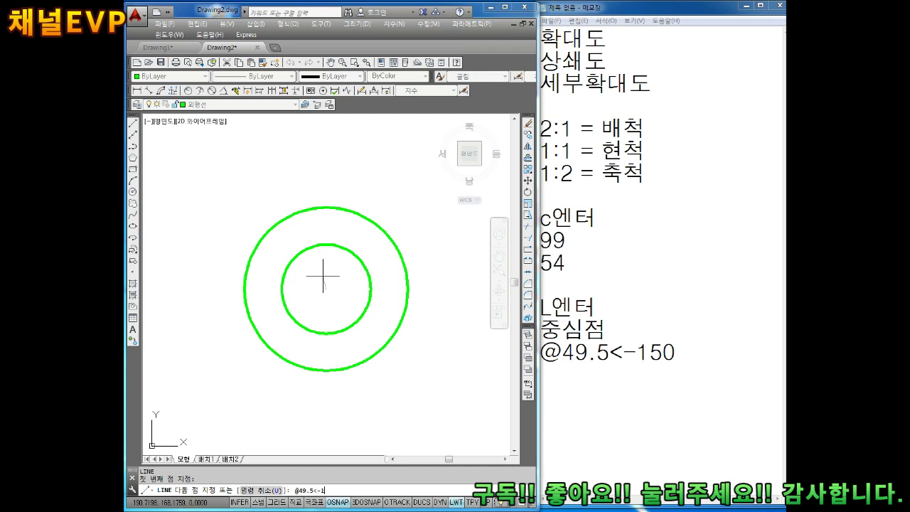
type("50")
key("Return")
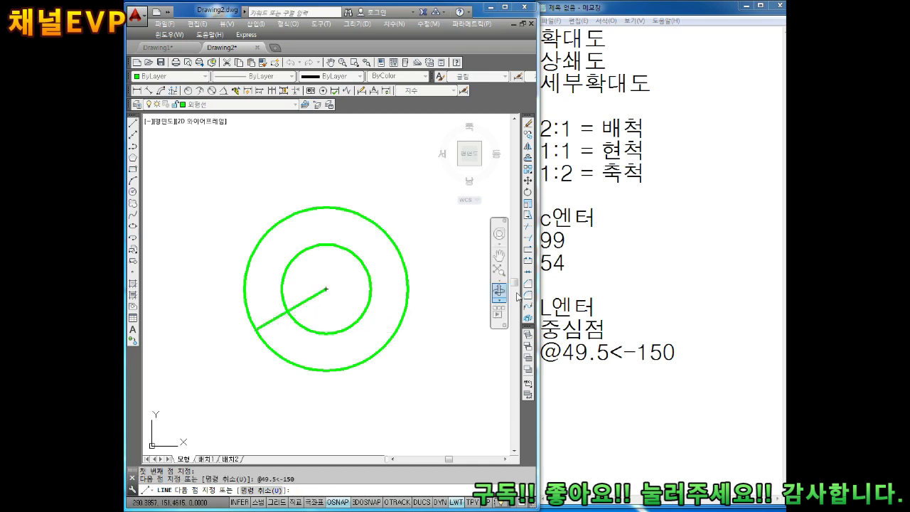
key("Escape")
key("Escape")
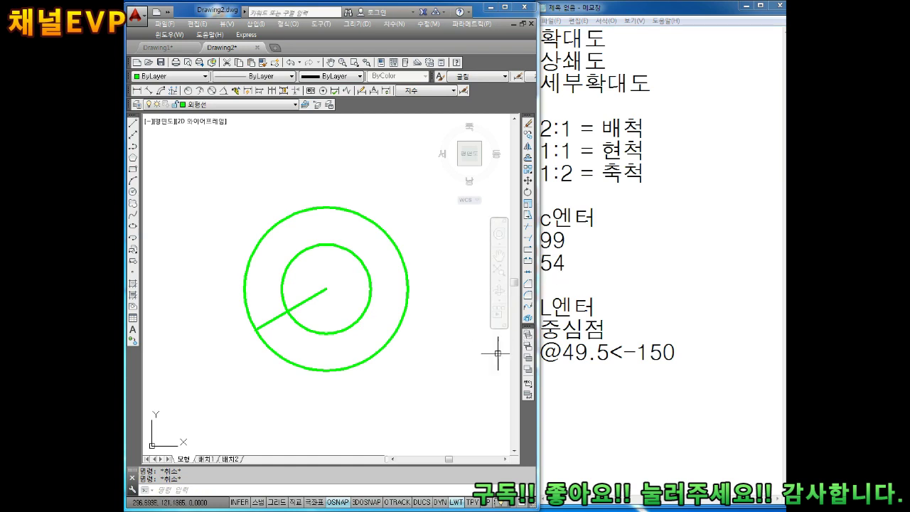
Draw a vertical line from the centre down to the outer circle's bottom.
middle_click_drag(345, 310, 346, 274)
type("l")
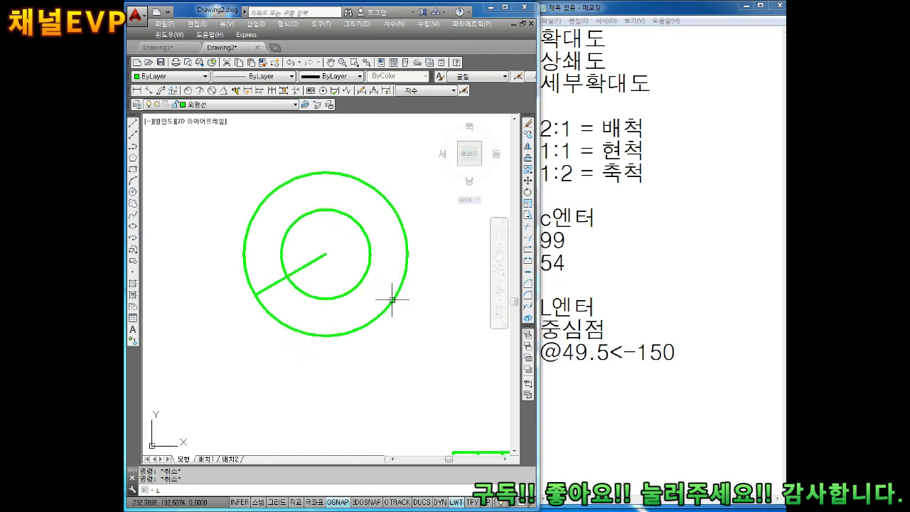
key("Return")
left_click(325, 254)
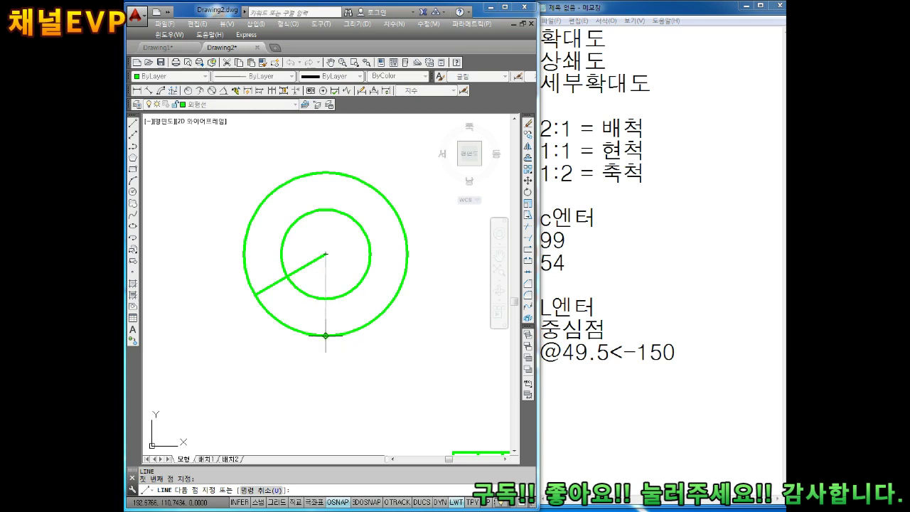
left_click(326, 335)
key("Escape")
Draw a horizontal line 82.5 long rightward from the centre.
middle_click_drag(375, 249, 371, 265)
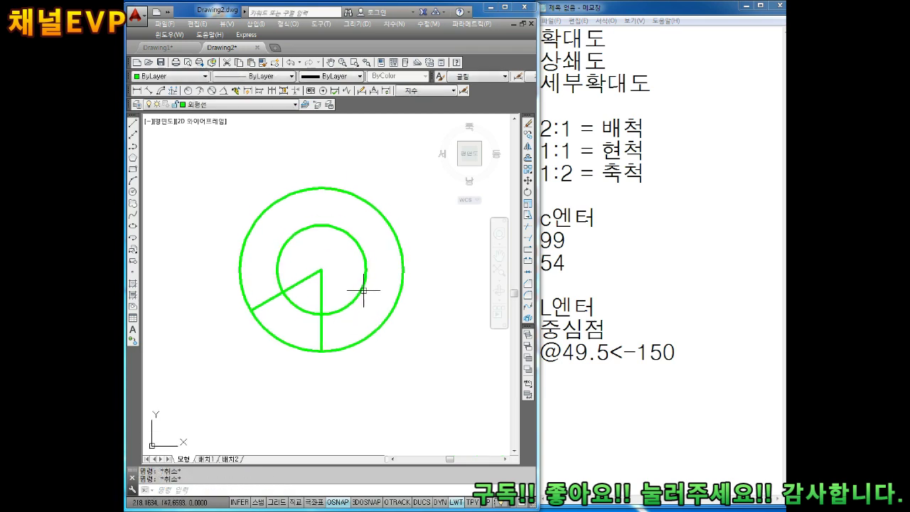
type("L")
key("Return")
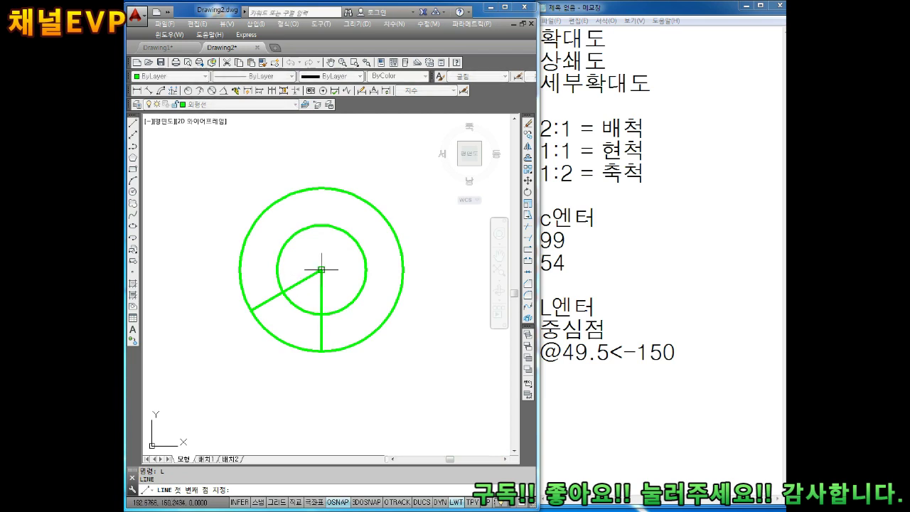
left_click(320, 270)
type("82.5")
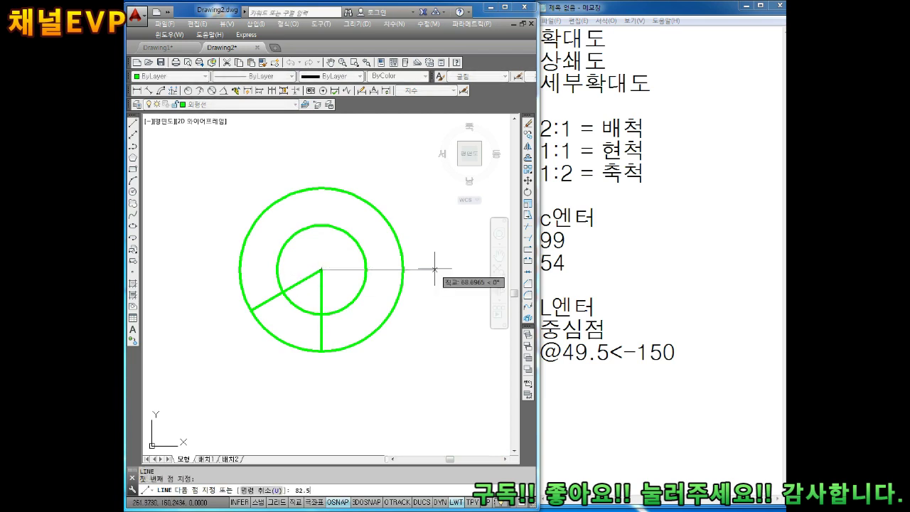
key("Return")
key("Escape")
key("Escape")
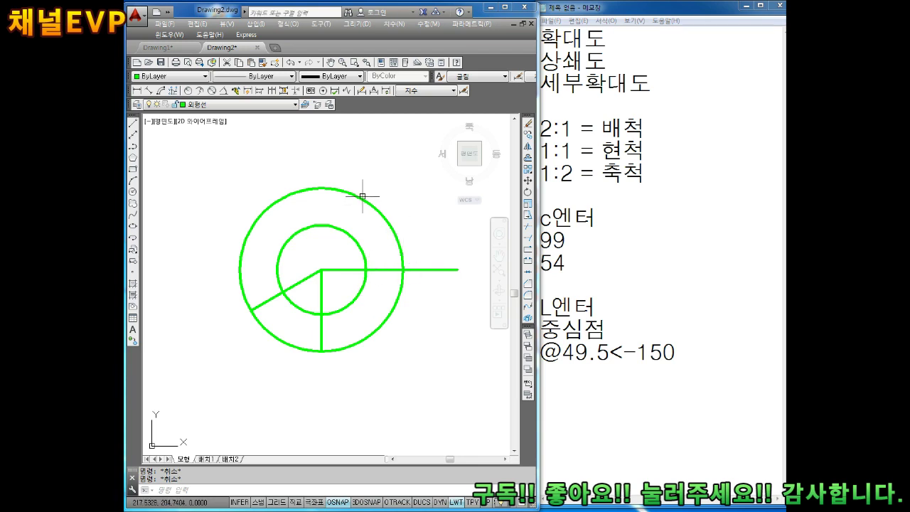
left_click(379, 173)
Move the outer circle onto the 치수선 layer so it shows red dashed.
left_click(327, 194)
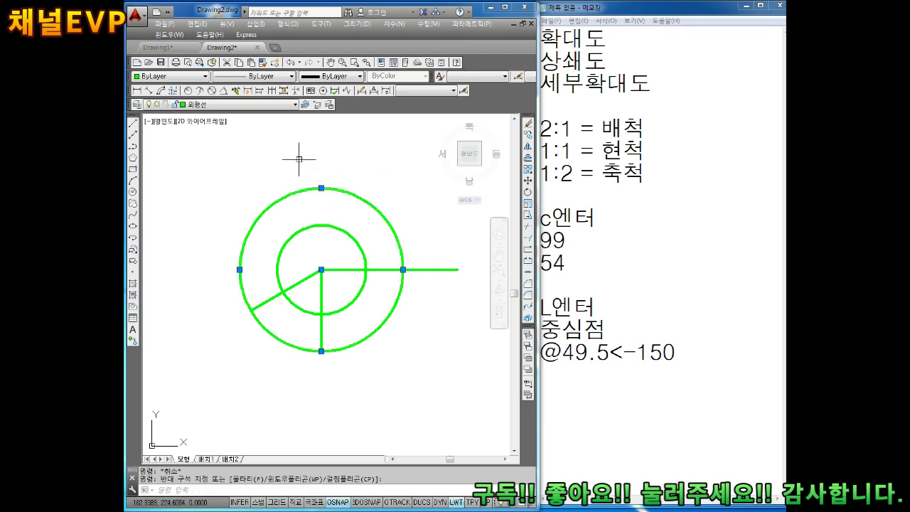
left_click(205, 105)
left_click(208, 181)
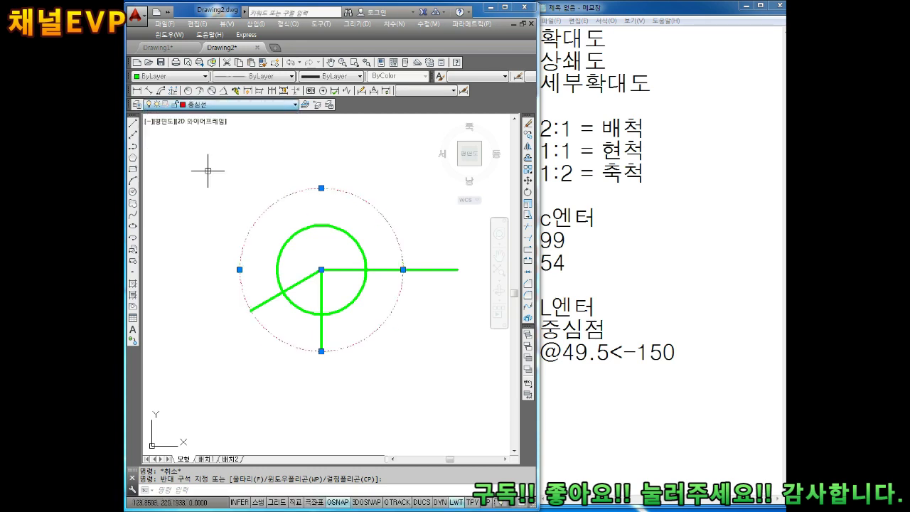
key("Escape")
scroll(332, 229, "up", 2)
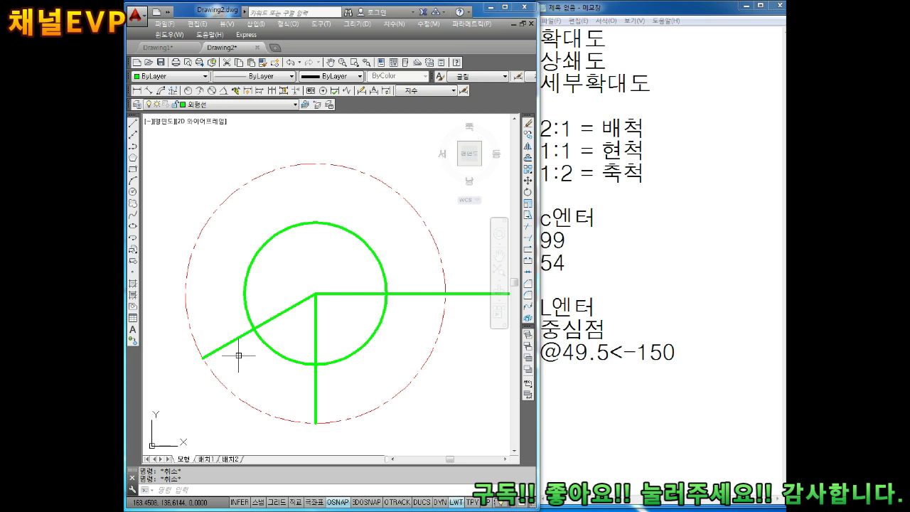
left_click(566, 381)
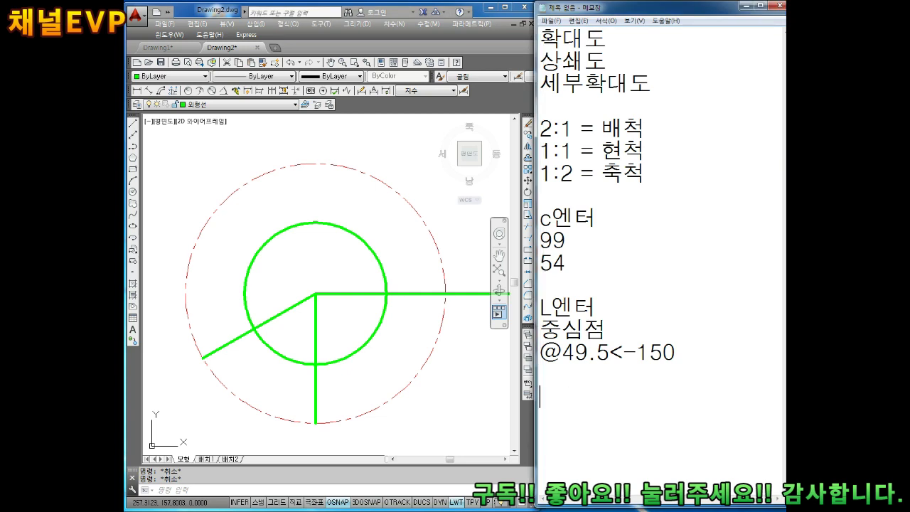
Note the offset steps 'O엔터' and '6엔터' in Notepad.
type("O엔터")
key("Return")
type("6")
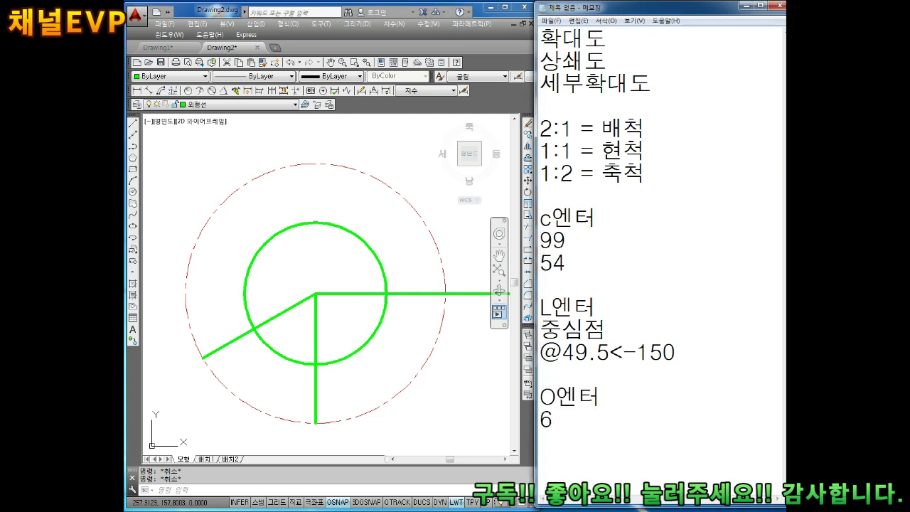
left_click(262, 322)
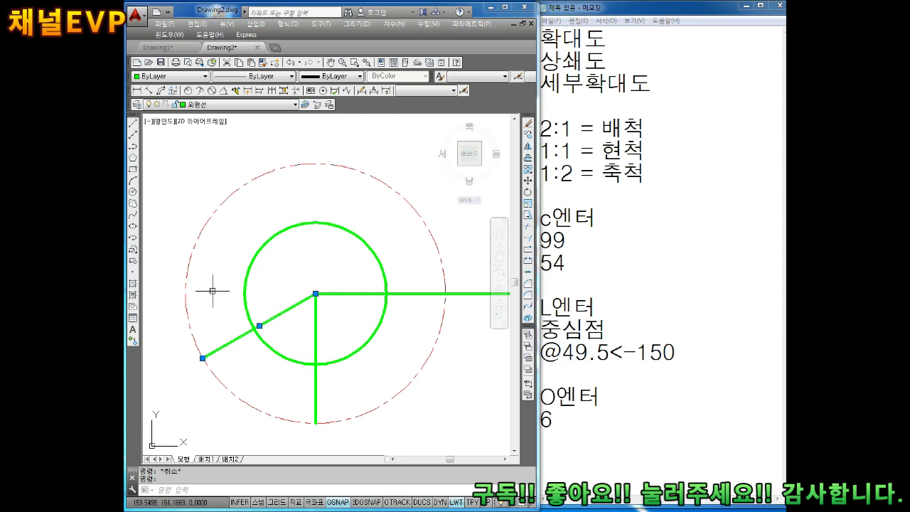
key("Escape")
key("Escape")
left_click(572, 430)
type("DPS")
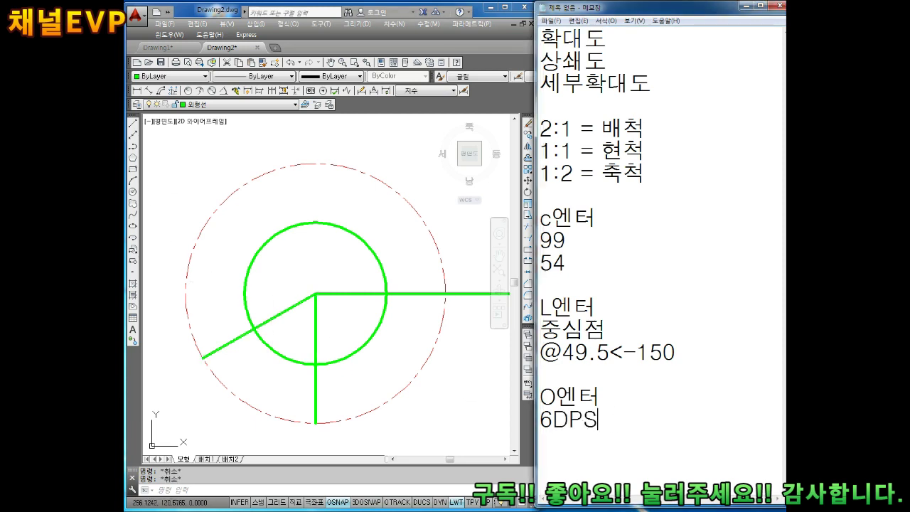
key("BackSpace")
key("BackSpace")
key("BackSpace")
key("Hangul")
type("엔ㅌ")
key("BackSpace")
key("BackSpace")
key("BackSpace")
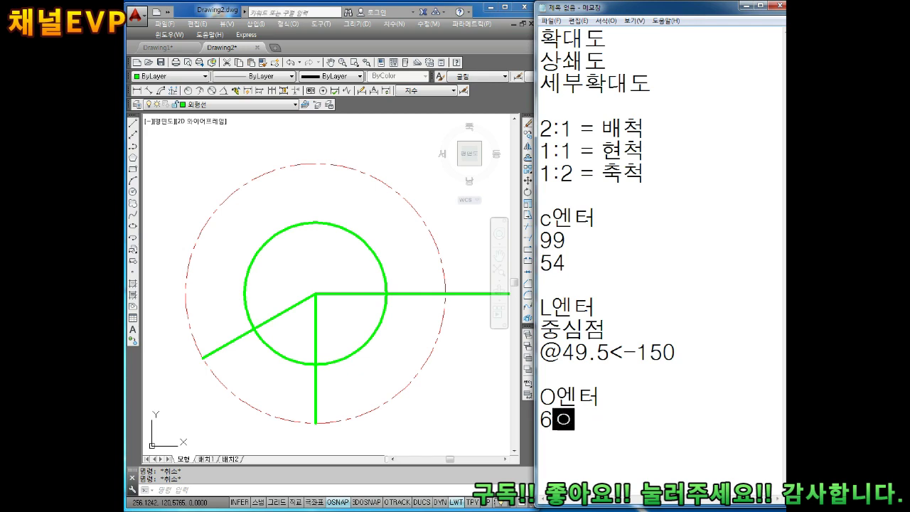
type("엔터")
key("Return")
Offset the slanted line 6 units to each side, giving three parallel lines.
left_click(245, 323)
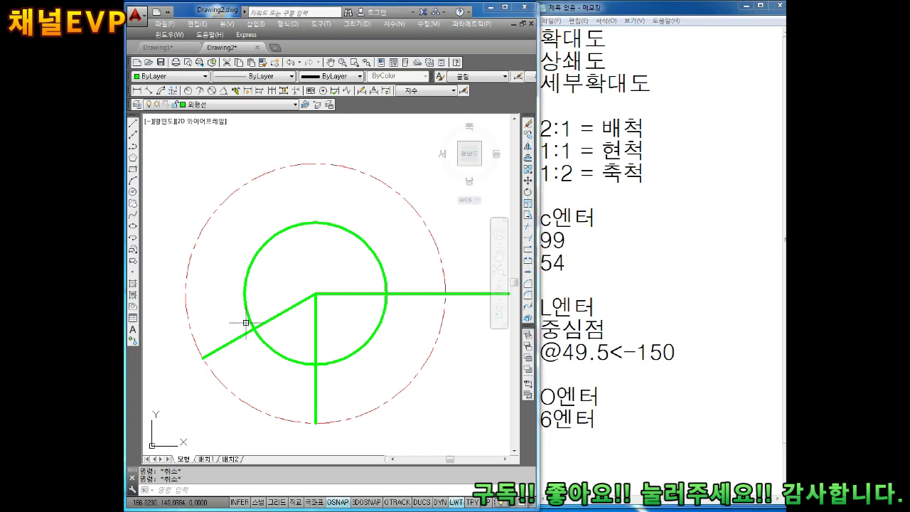
key("Tab")
type("o")
key("Return")
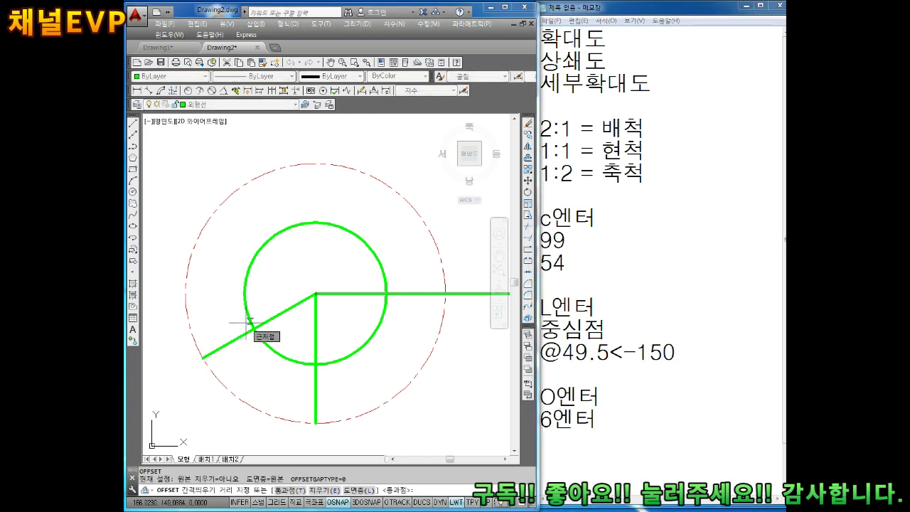
type("6")
key("Return")
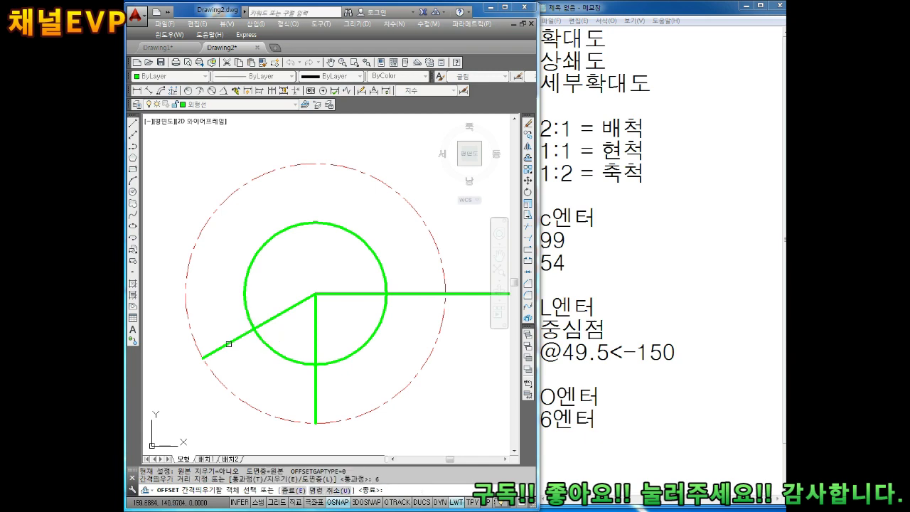
left_click(228, 343)
left_click(216, 324)
left_click(229, 340)
left_click(264, 380)
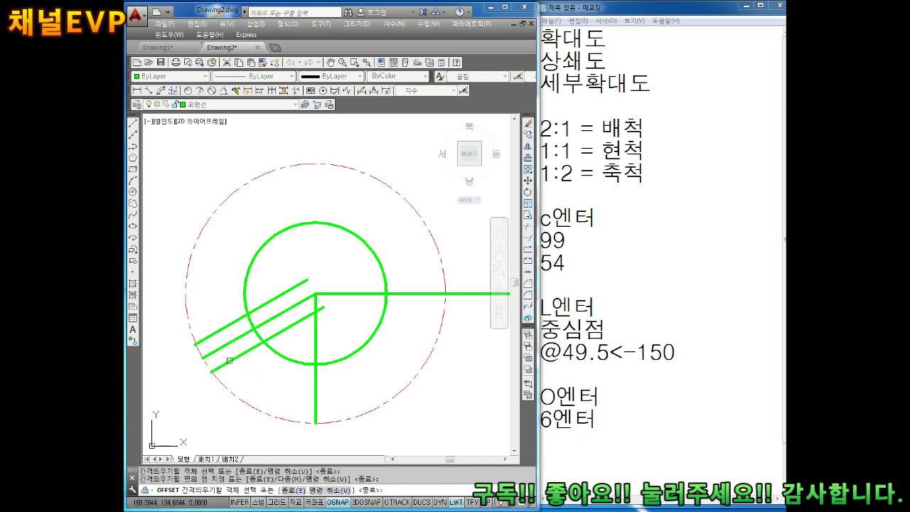
scroll(227, 354, "up", 2)
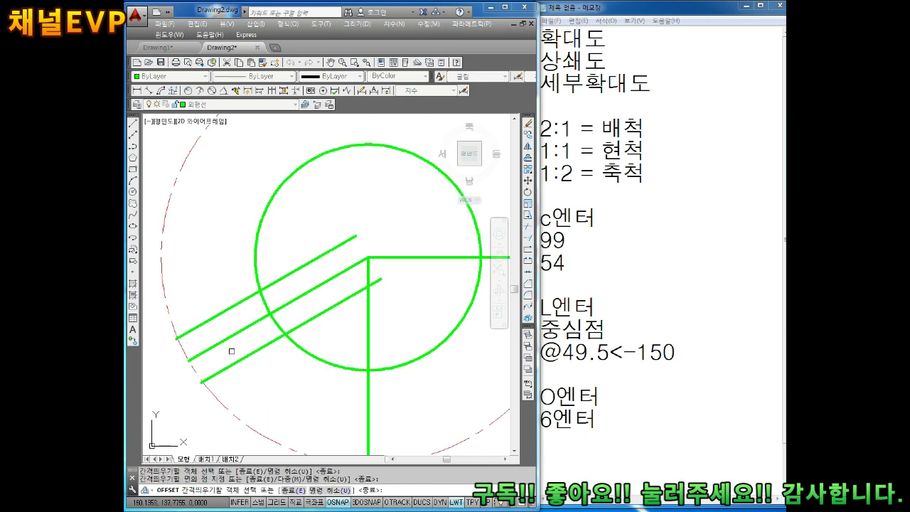
scroll(235, 384, "up", 1)
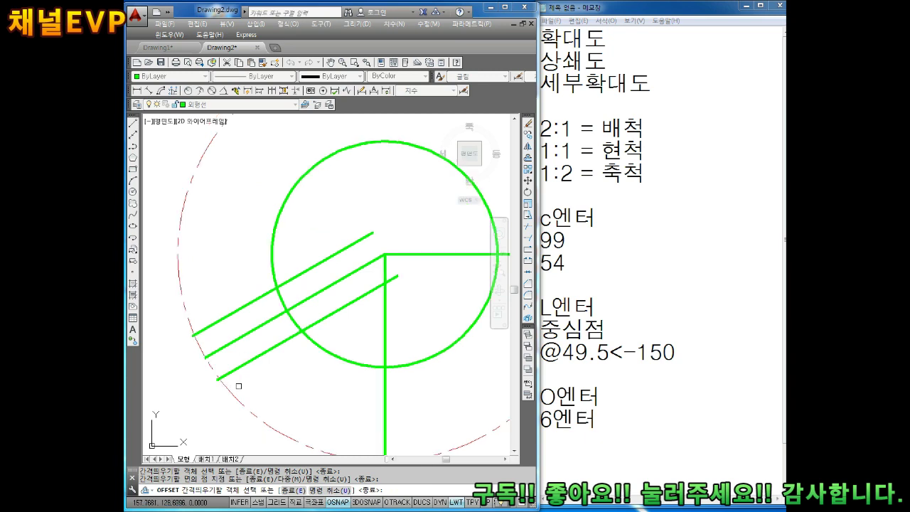
scroll(240, 355, "up", 2)
scroll(249, 327, "up", 1)
key("Escape")
key("Escape")
type("ㄴ")
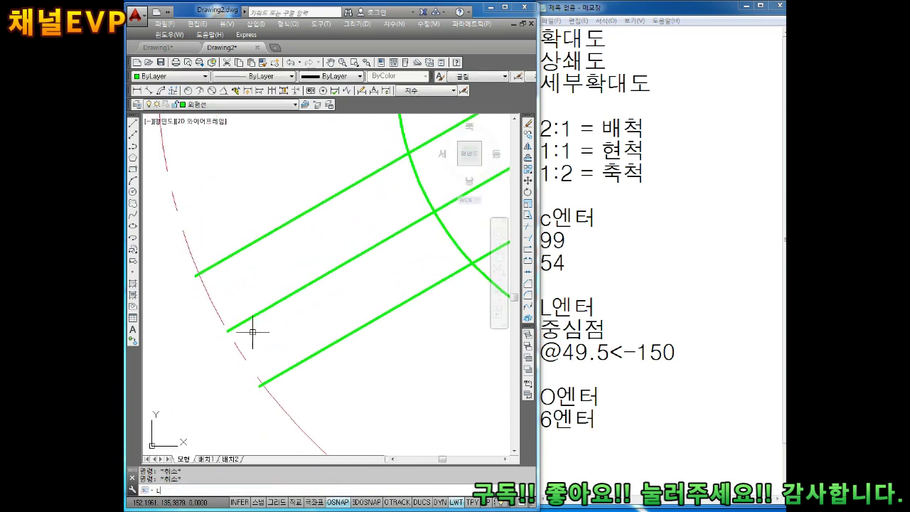
Draw a line joining the outer slanted lines' ends to close the slot.
type("l")
key("Return")
left_click(196, 275)
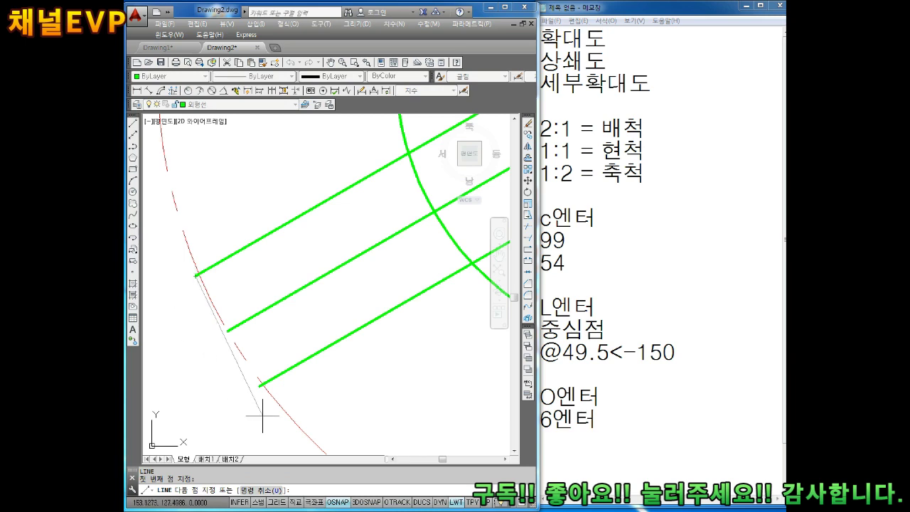
left_click(260, 385)
key("Escape")
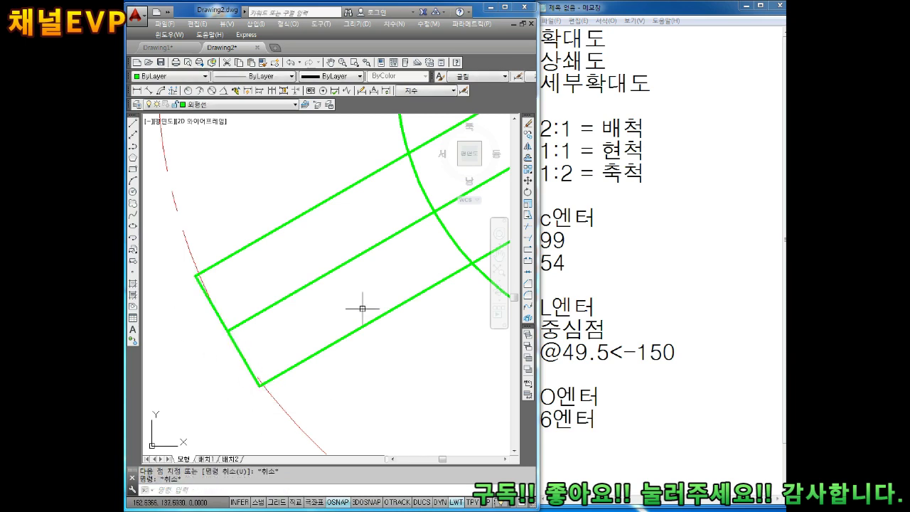
key("Escape")
Offset the slot's end line 3 units inward.
type("o")
key("Return")
type("3")
key("Return")
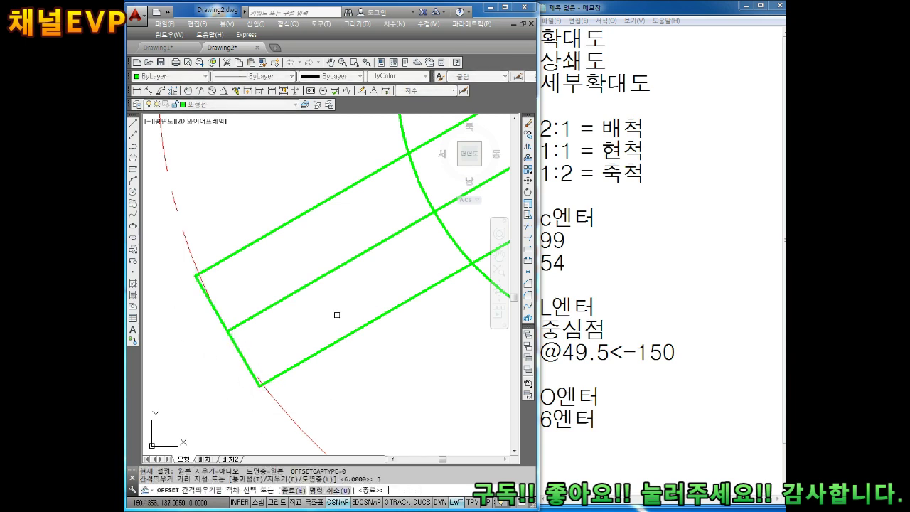
left_click(196, 290)
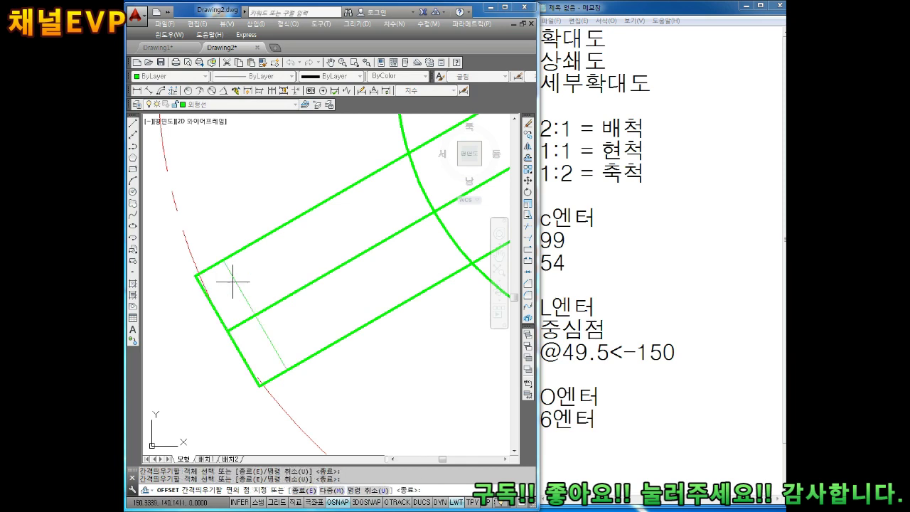
left_click(258, 269)
key("Escape")
key("Escape")
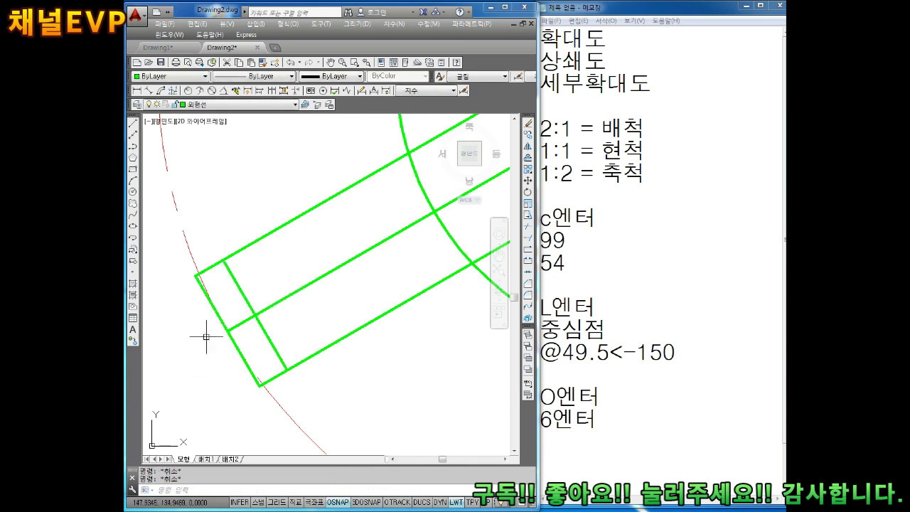
Draw a radius-3 circle where the inner line meets the middle slanted line.
middle_click_drag(262, 298, 271, 297)
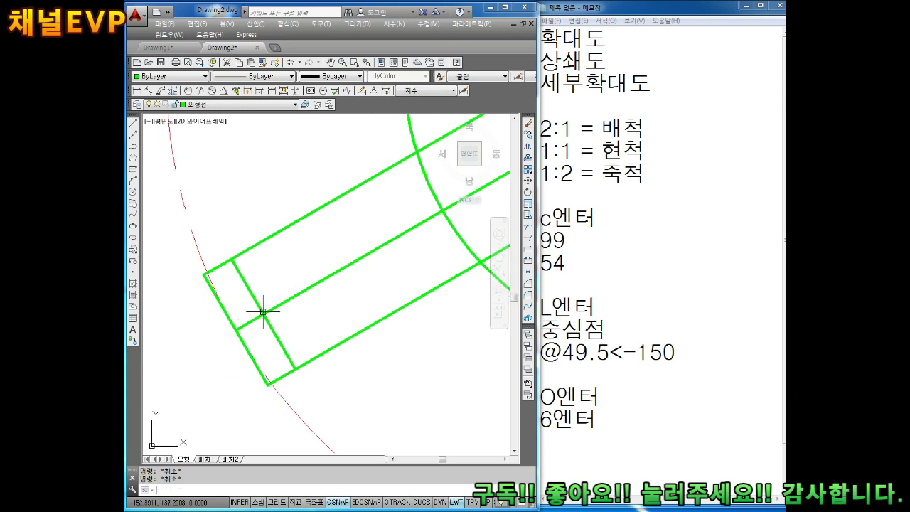
type("c")
key("Return")
left_click(263, 313)
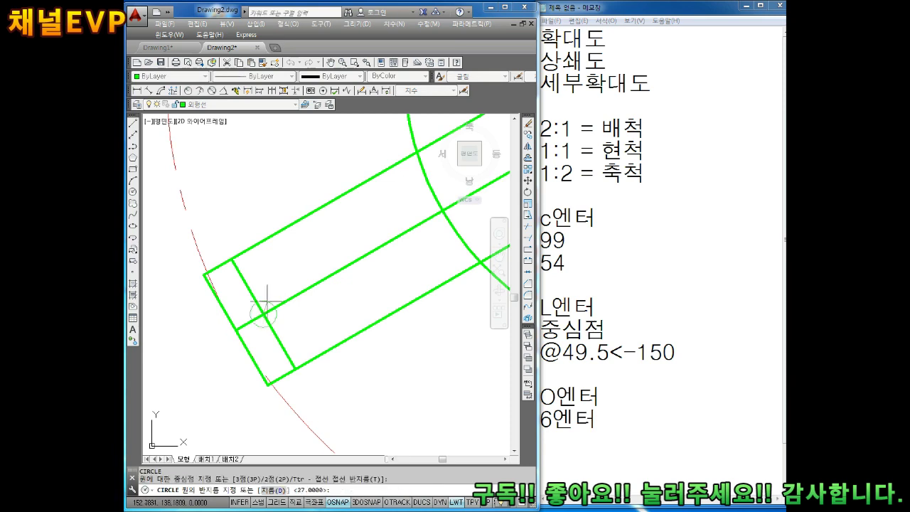
key("Return")
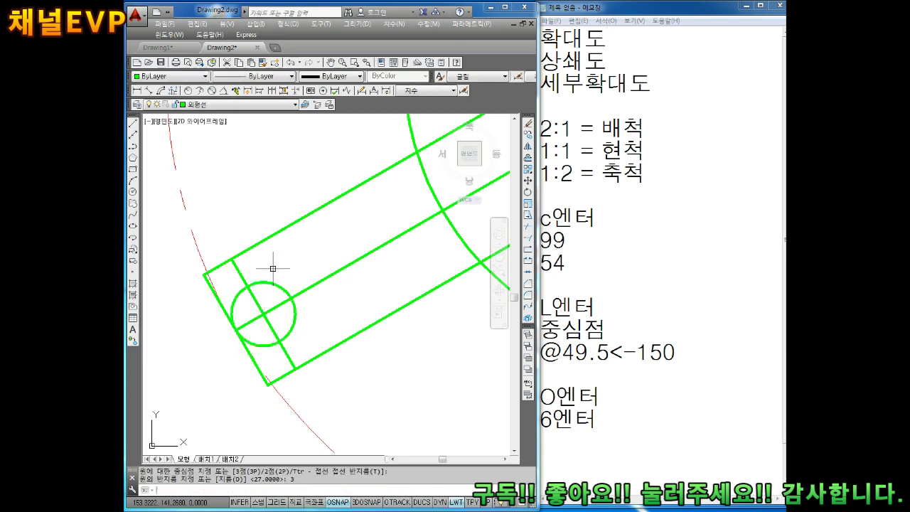
key("Escape")
key("Escape")
scroll(327, 277, "up", 2)
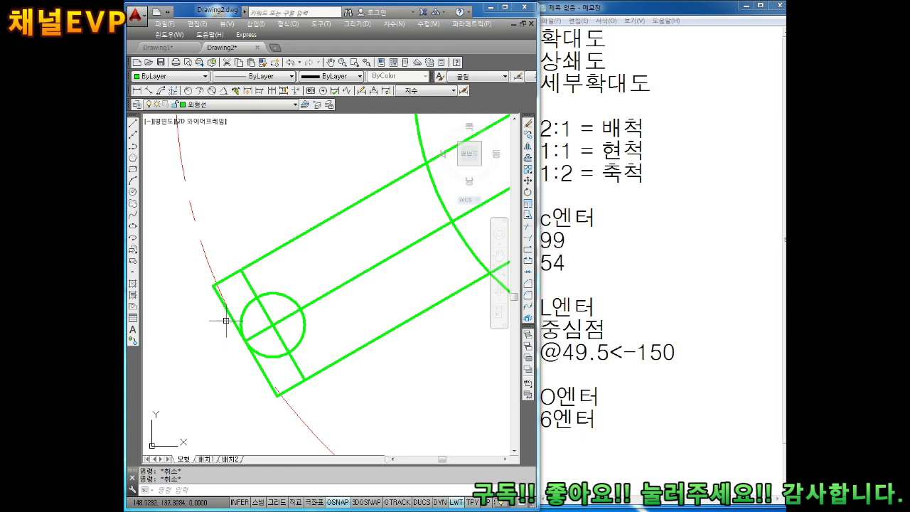
scroll(225, 313, "up", 1)
scroll(224, 303, "up", 1)
Erase the slot's outer end line.
left_click(228, 288)
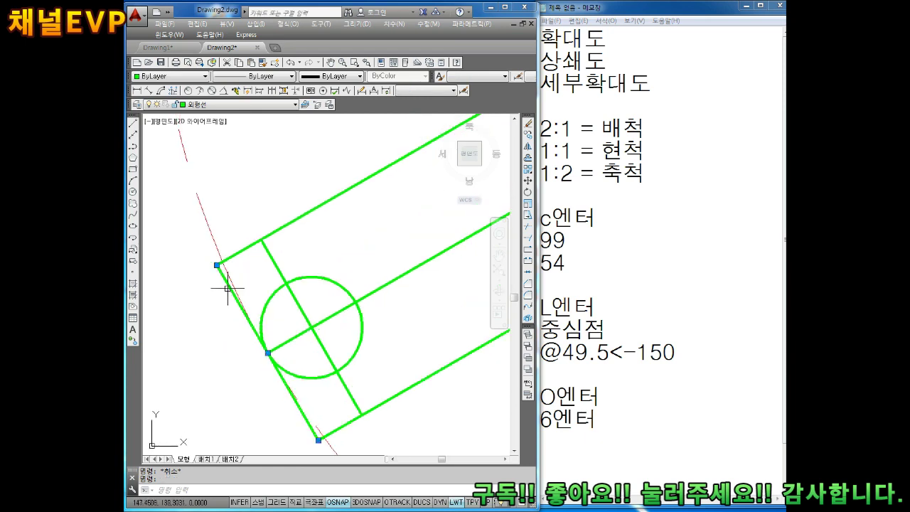
key("Delete")
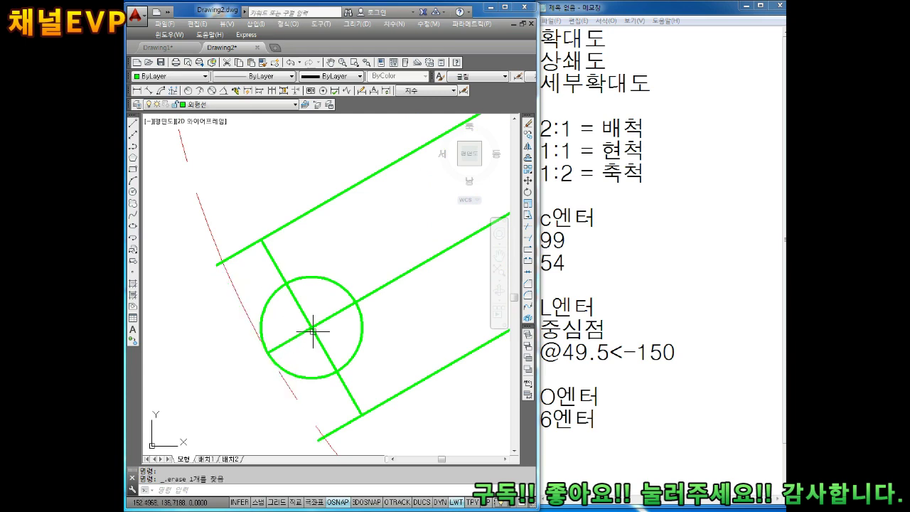
key("Escape")
scroll(277, 298, "down", 2)
key("Escape")
scroll(255, 288, "up", 2)
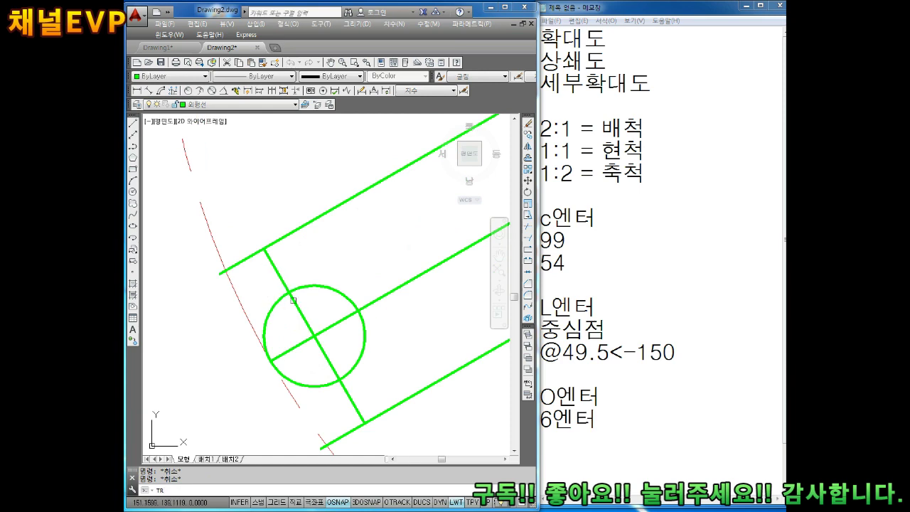
Erase the short inner cross line at the slot end, abandoning a trim attempt.
type("tr")
key("Return")
key("Return")
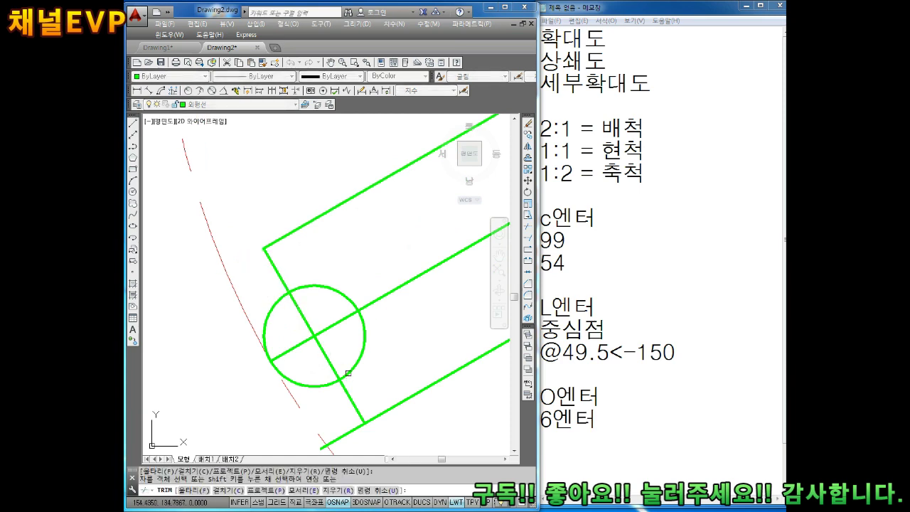
middle_click_drag(347, 370, 320, 340)
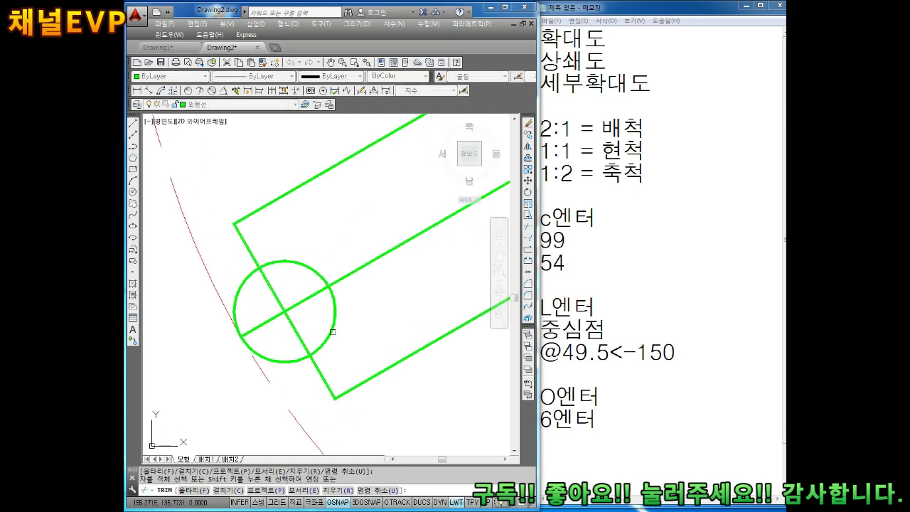
scroll(313, 344, "down", 2)
scroll(307, 349, "down", 1)
key("Escape")
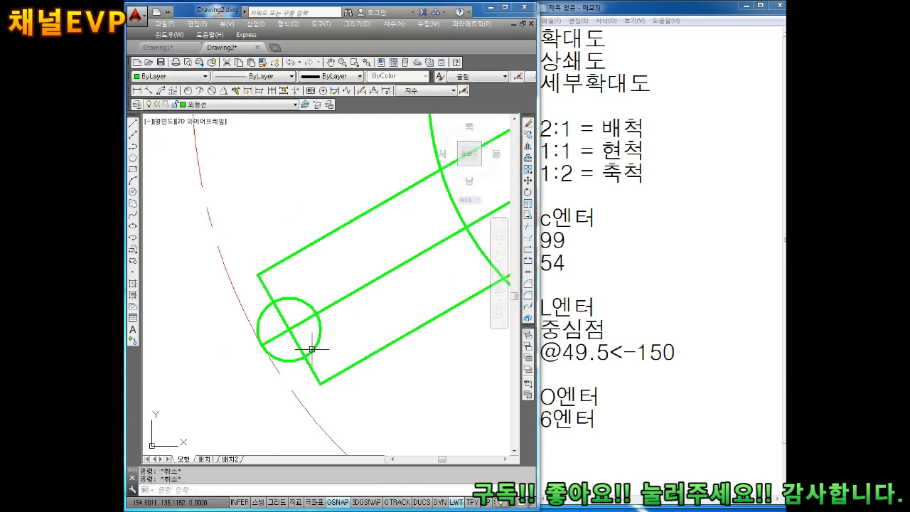
left_click(297, 345)
key("Delete")
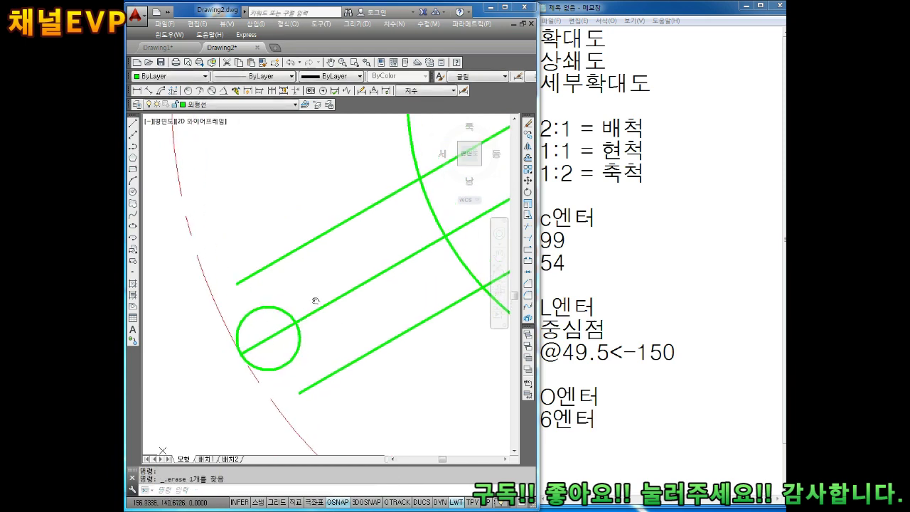
middle_click_drag(329, 346, 305, 332)
key("Escape")
key("Escape")
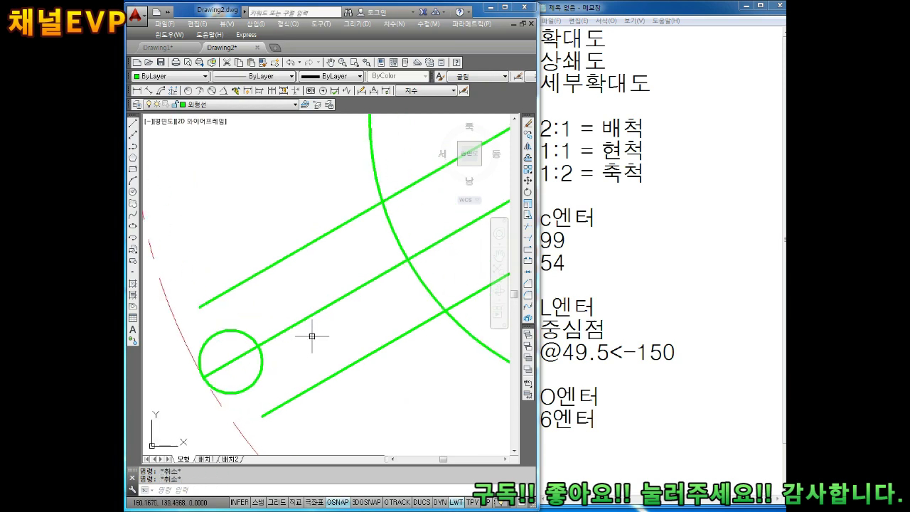
Add the lines '니엔터', '접점' and '교차점' to the Notepad notes.
left_click(626, 420)
key("Return")
key("Return")
key("Return")
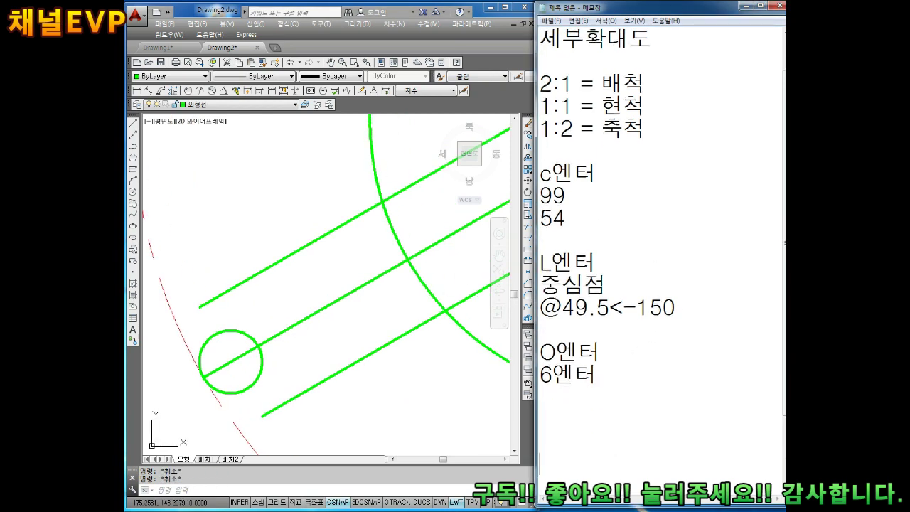
key("Return")
key("Return")
key("Return")
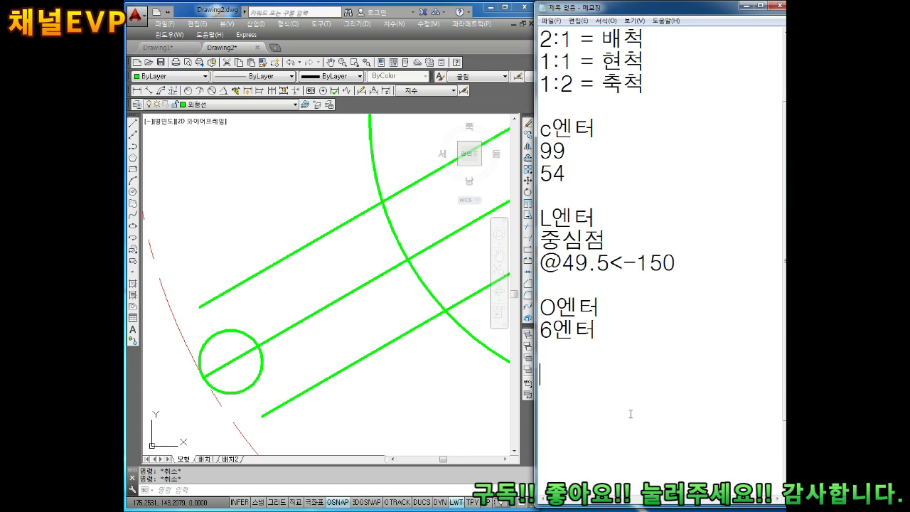
type("니")
type("엔")
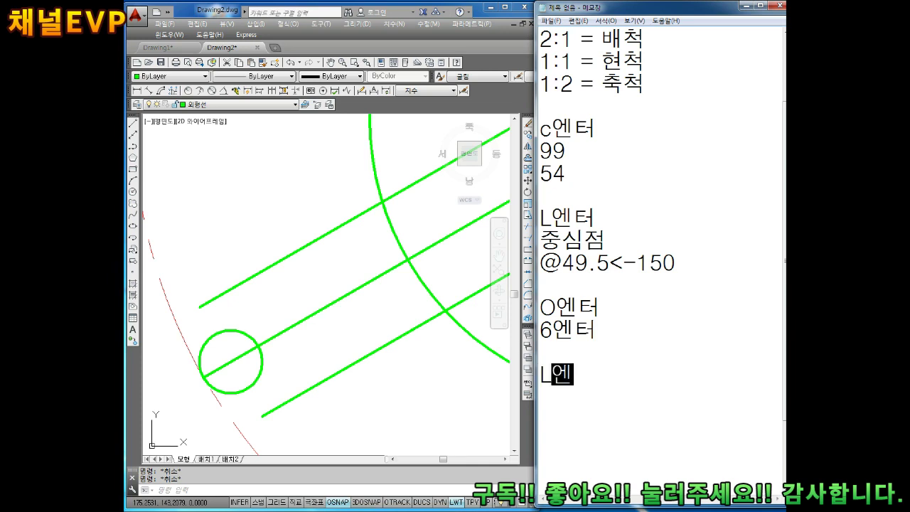
type("터")
key("Return")
type("W")
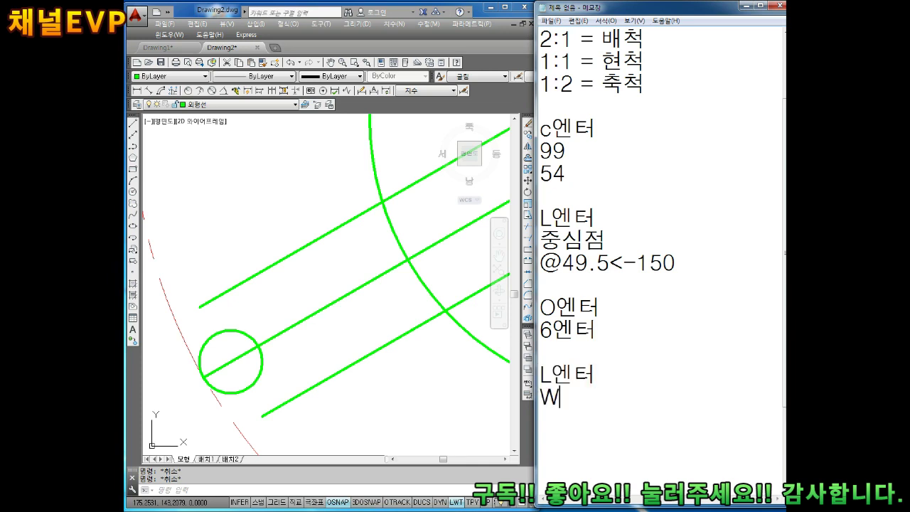
type("J")
key("BackSpace")
key("BackSpace")
type("WJ")
key("BackSpace")
key("BackSpace")
type("접점")
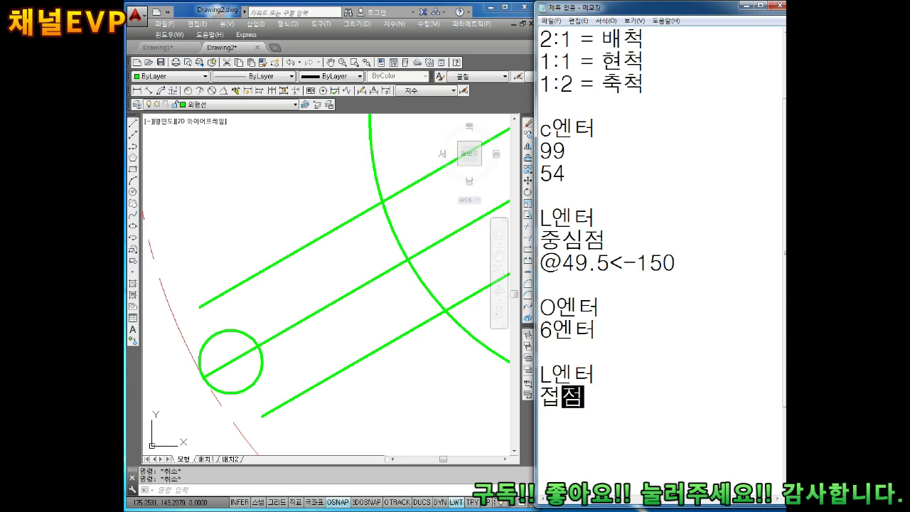
key("Return")
type("교차점")
key("Return")
key("Return")
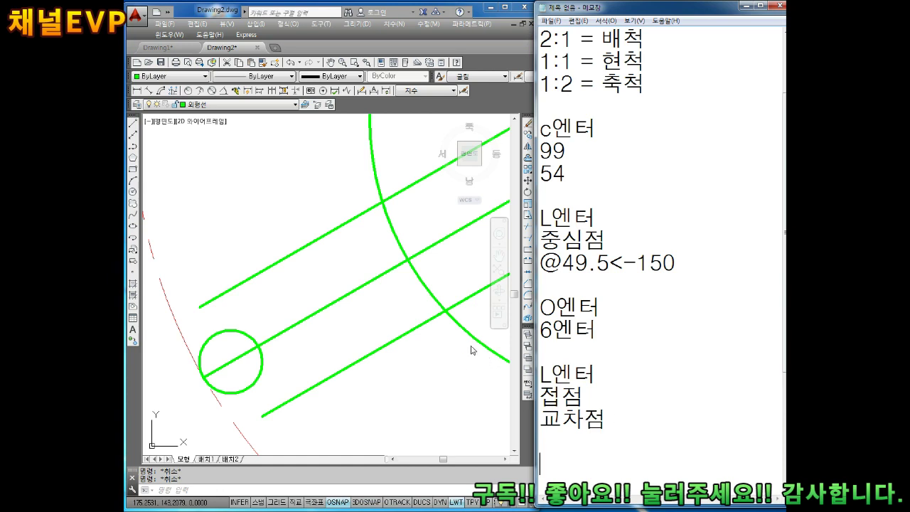
Add blank lines below the notes and check the -150 angle entry.
scroll(372, 316, "down", 2)
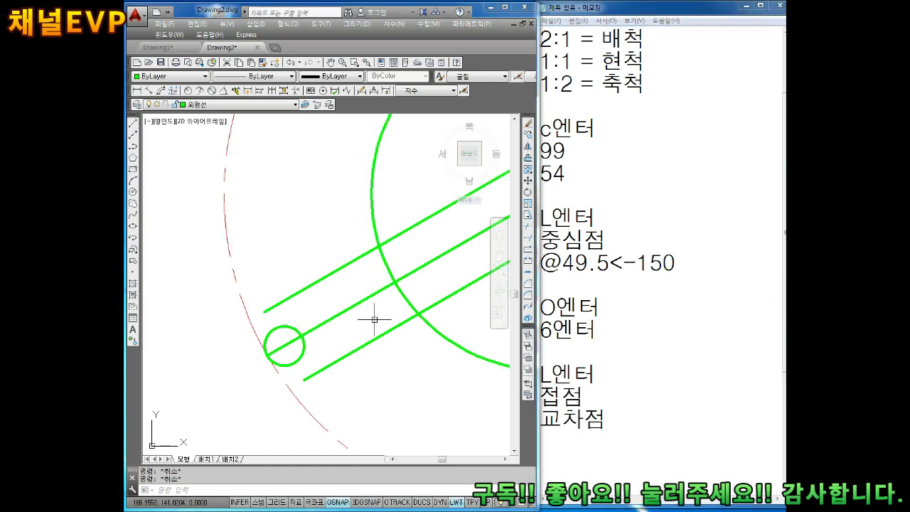
scroll(363, 298, "down", 1)
scroll(364, 320, "down", 1)
middle_click_drag(365, 328, 339, 321)
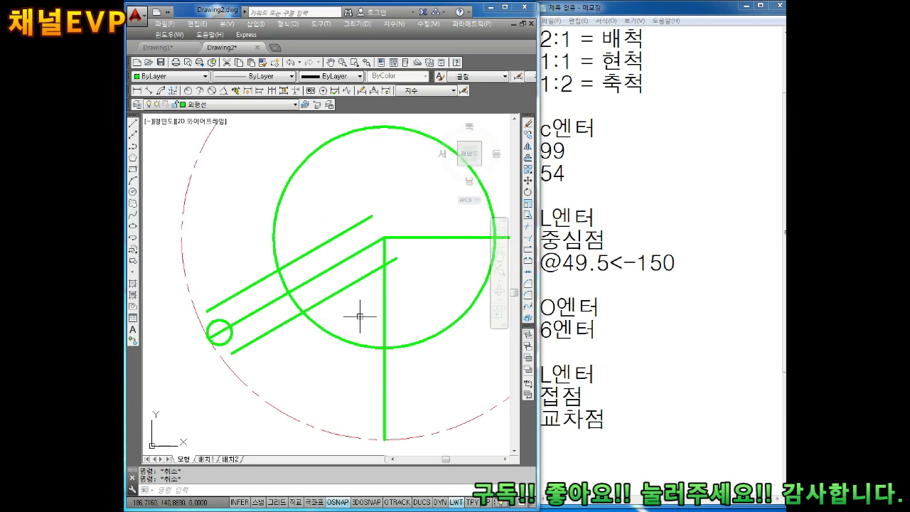
left_click(644, 432)
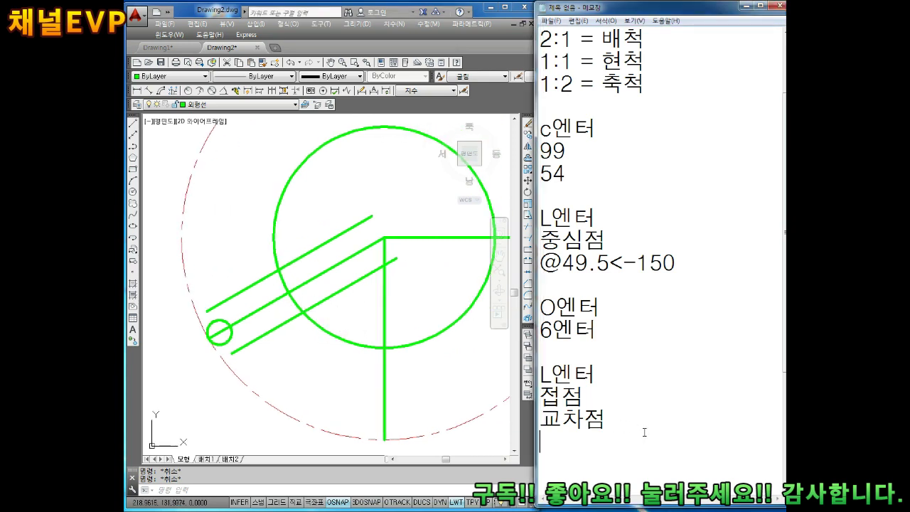
key("Return")
key("Return")
key("Return")
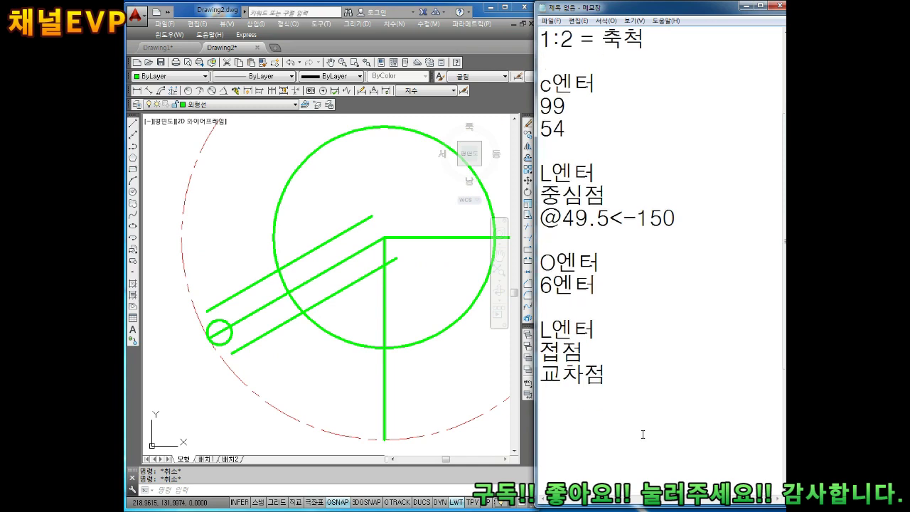
type("이")
scroll(361, 325, "down", 2)
scroll(406, 309, "down", 2)
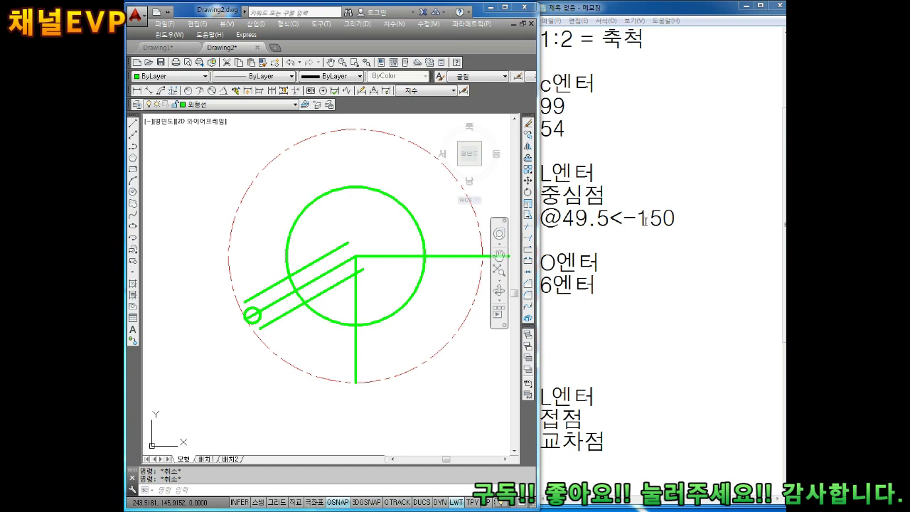
left_click_drag(637, 222, 648, 222)
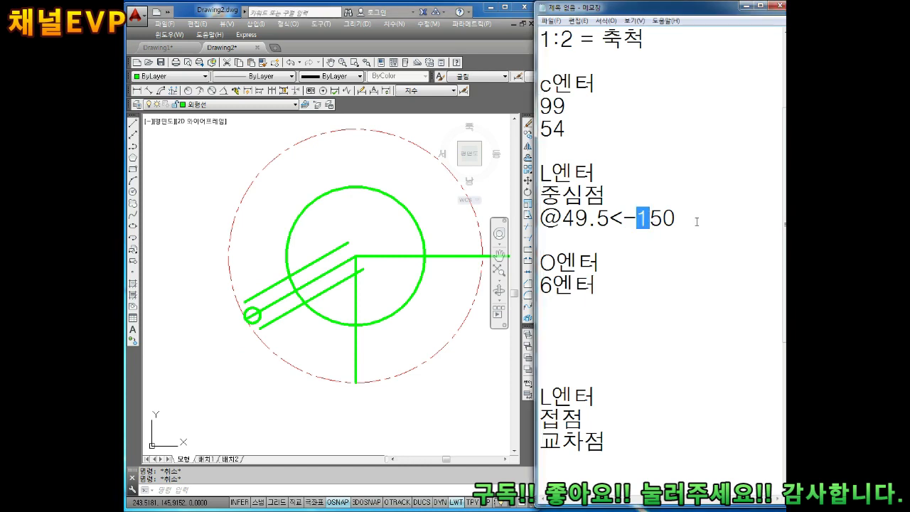
key("Right")
key("Right")
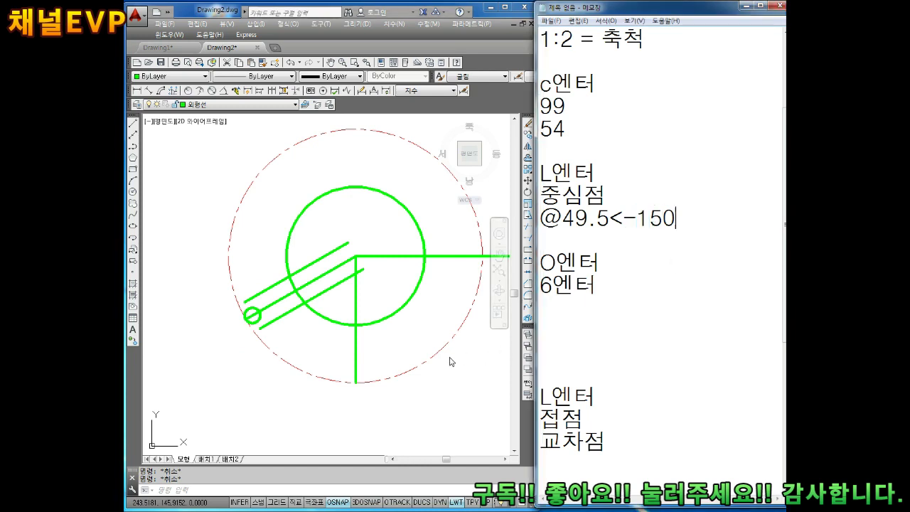
Inspect the middle slanted line, then place the notes caret below the 6엔터 step.
left_click(451, 359)
scroll(335, 283, "up", 2)
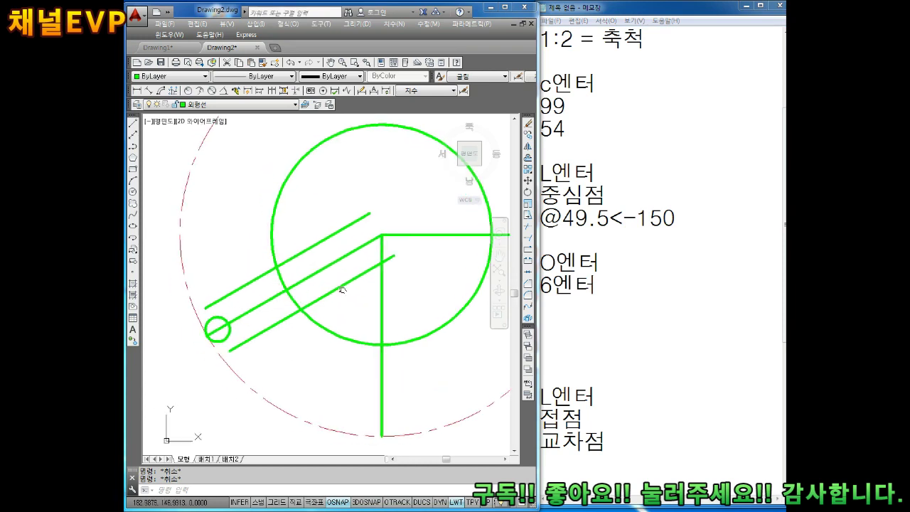
left_click(341, 258)
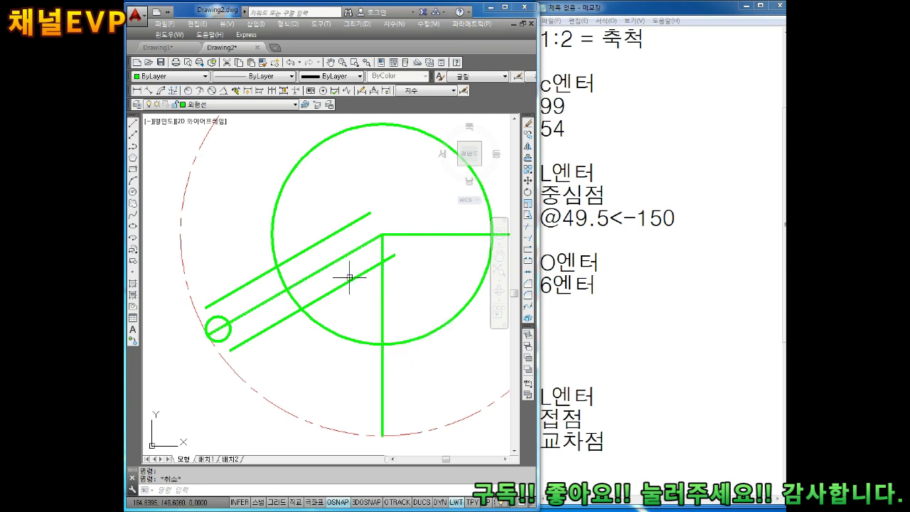
key("Escape")
key("Escape")
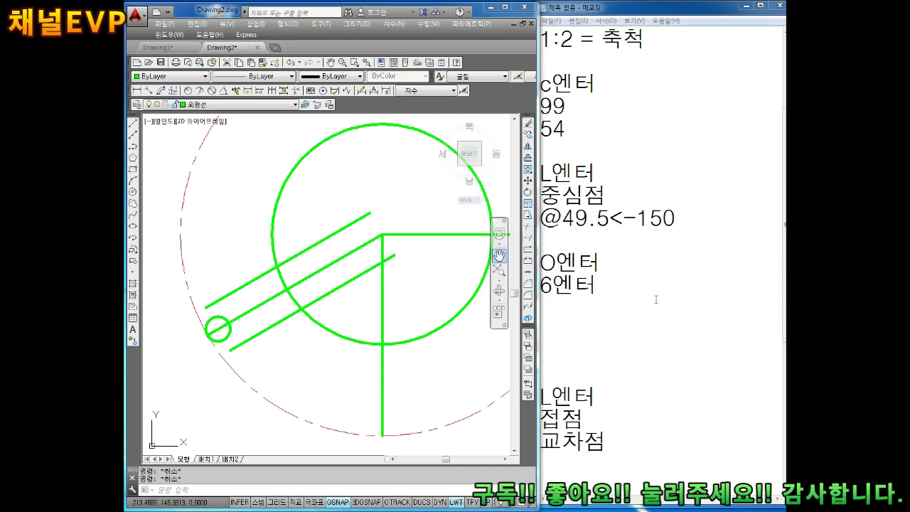
left_click(575, 327)
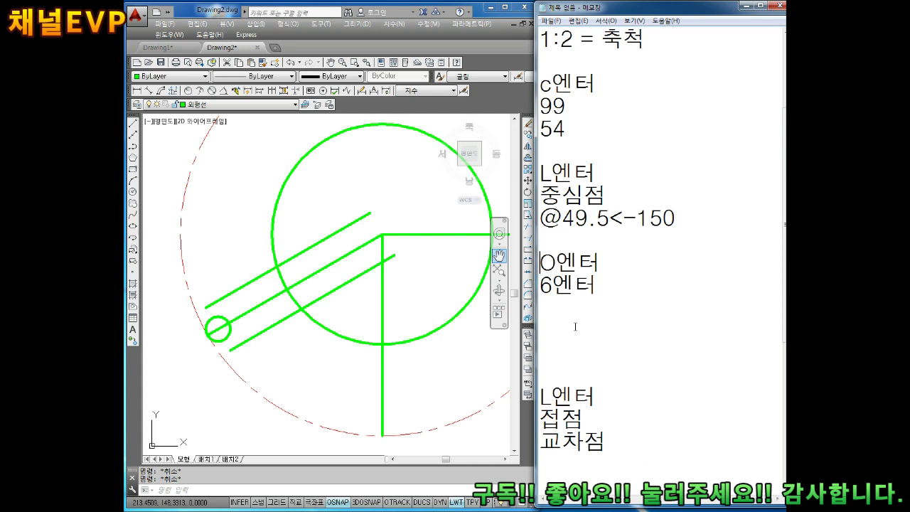
Insert an 'O엔터' line in the notes to form the RO엔터 rotate step.
key("Return")
key("Return")
key("Return")
key("Up")
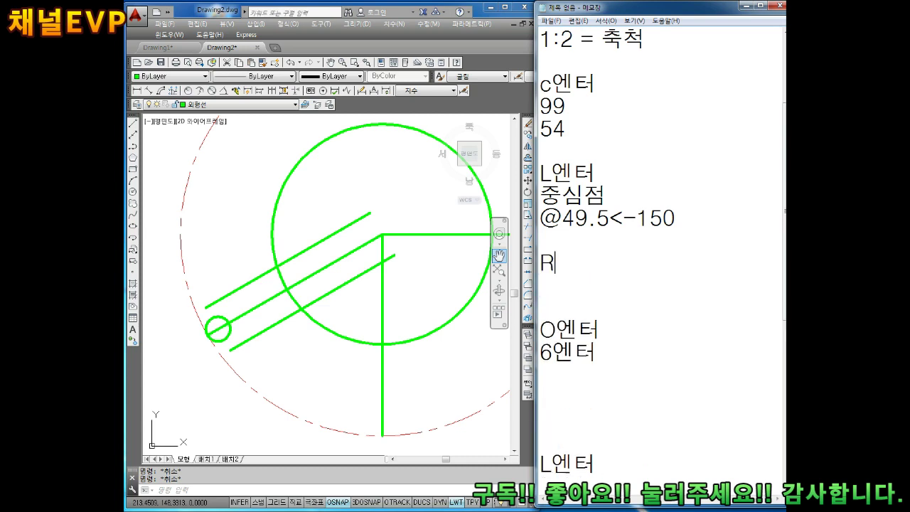
type("O")
type("엔터")
key("Return")
key("Return")
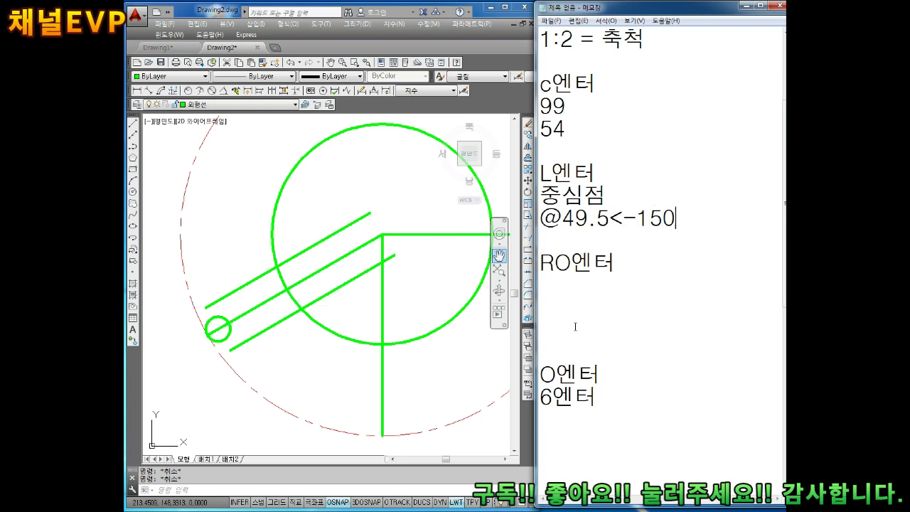
key("BackSpace")
type("5")
key("Return")
type("도")
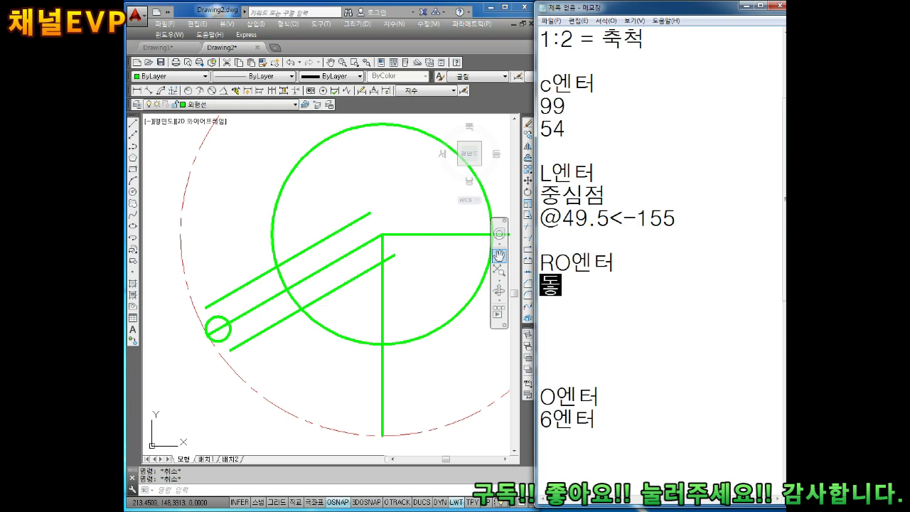
type("형선택")
key("Return")
key("Return")
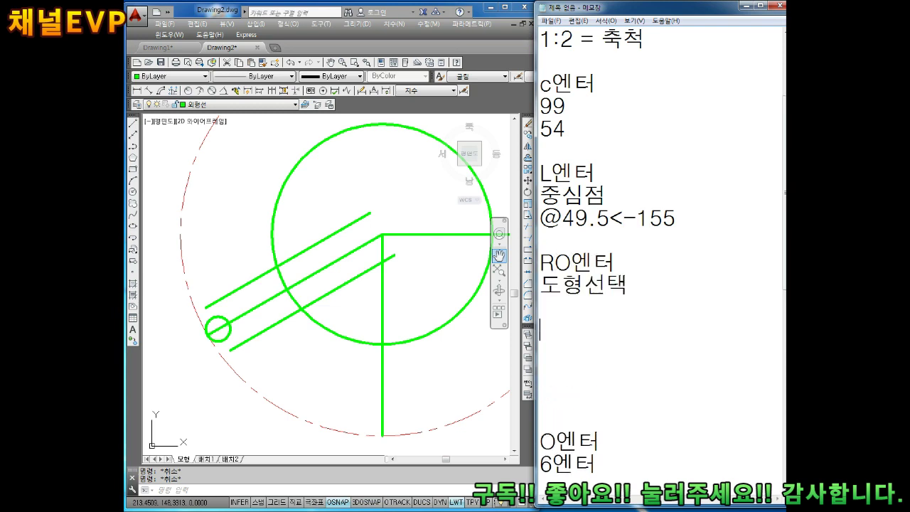
Start ROTATE and select the small circle, middle diagonal line and vertical line.
left_click(315, 374)
type("RO")
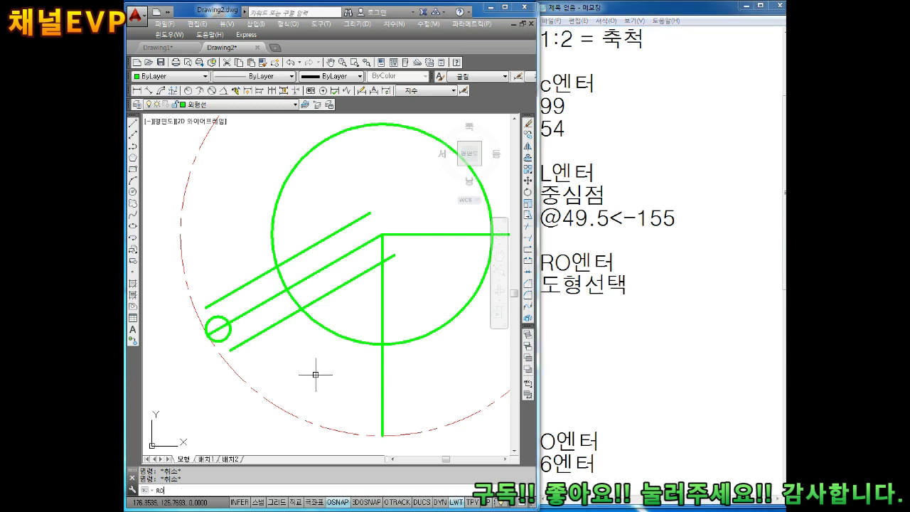
key("Return")
left_click(223, 315)
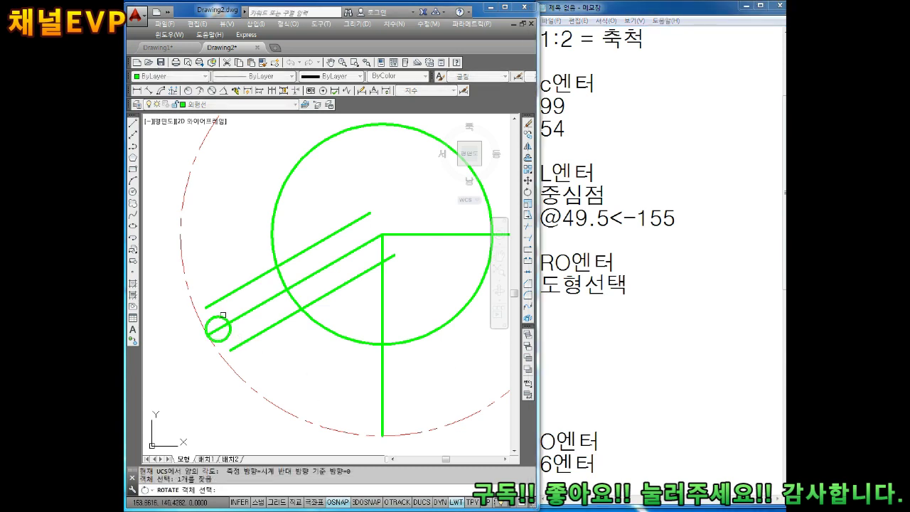
left_click(258, 307)
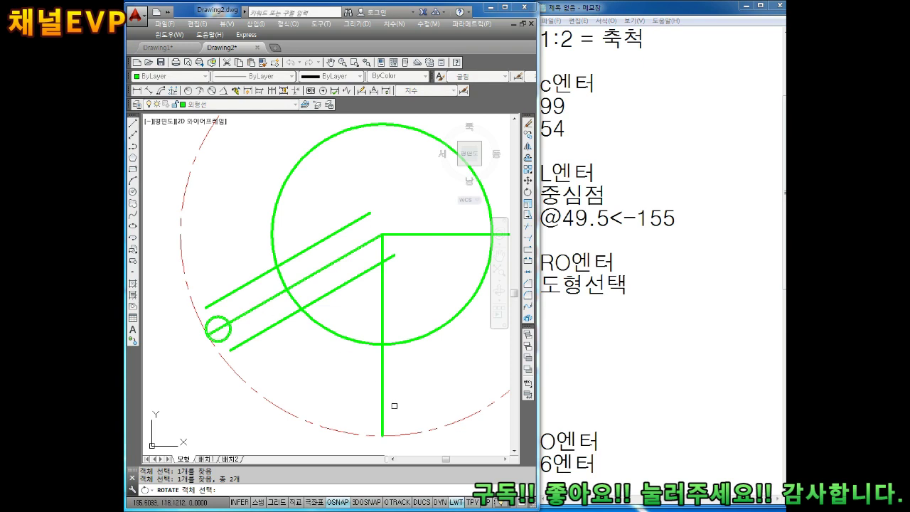
left_click(382, 384)
Record '원 대각선 수직선' and '엔터' under 도형선택 in the notes.
left_click(589, 307)
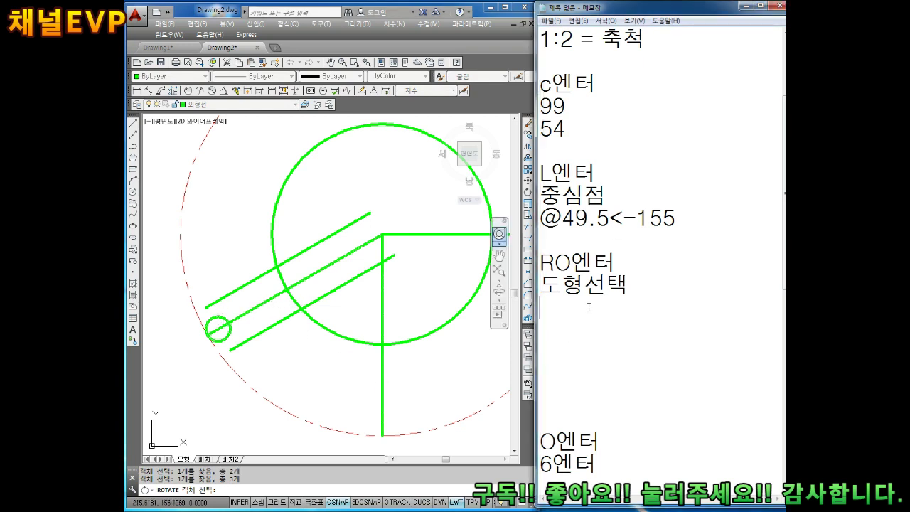
type("원 ")
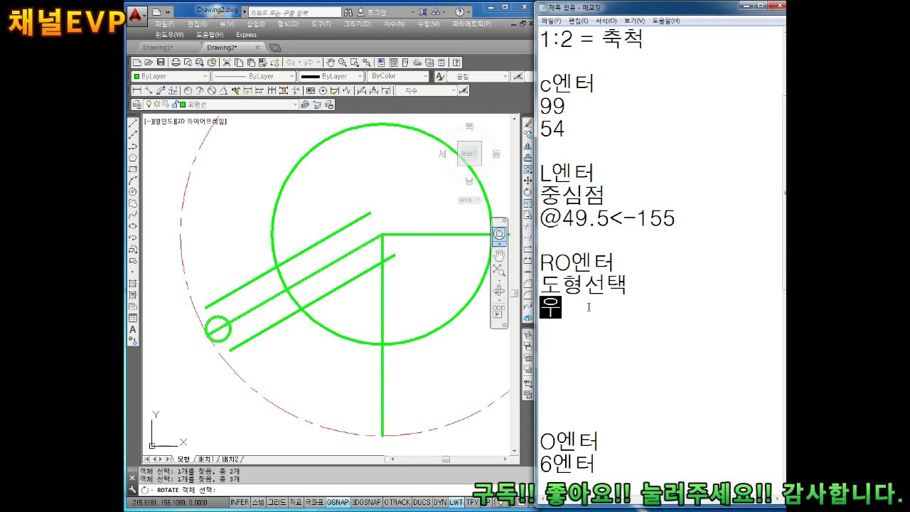
type("대각")
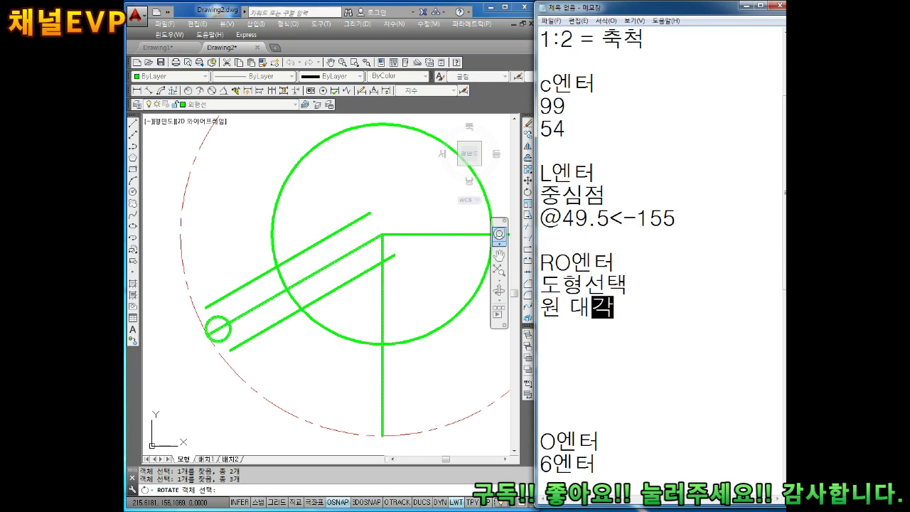
type("선 수직선")
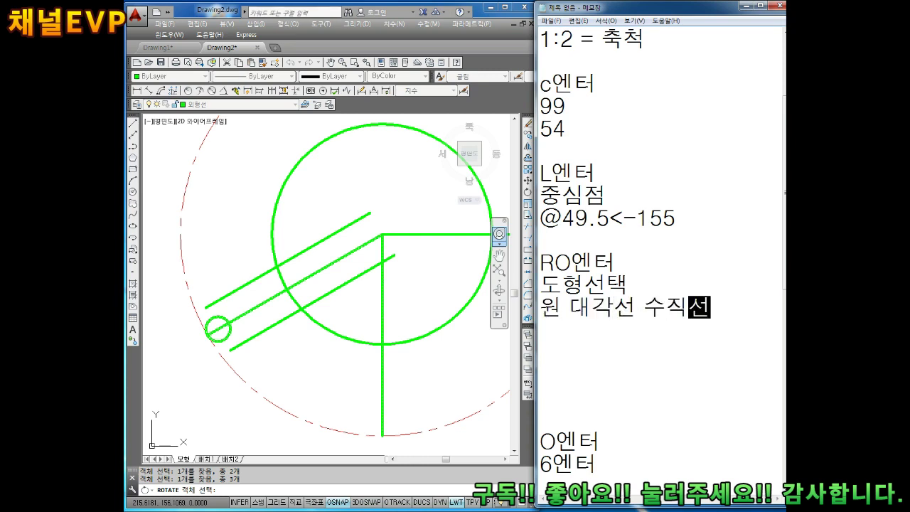
key("Return")
key("Return")
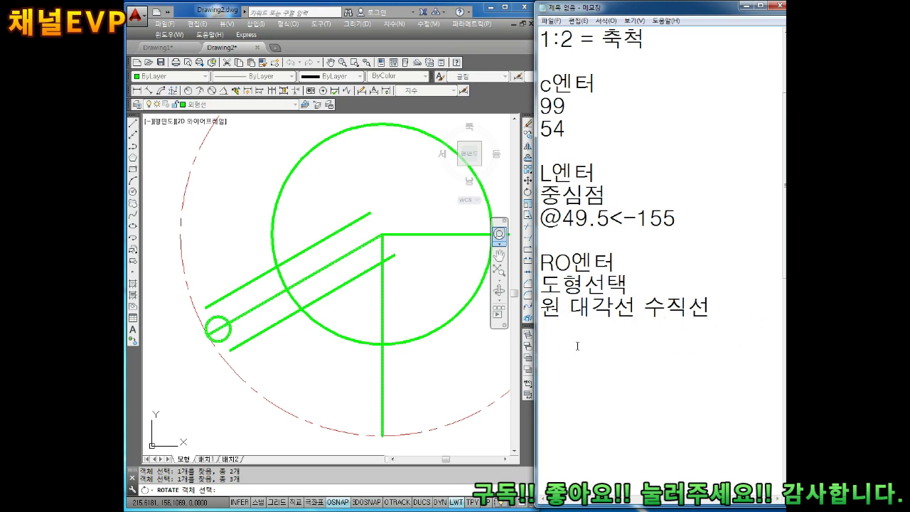
type("엔터")
key("Return")
Note '중심점' and set the rotation base point at the large circle's centre.
type("중심")
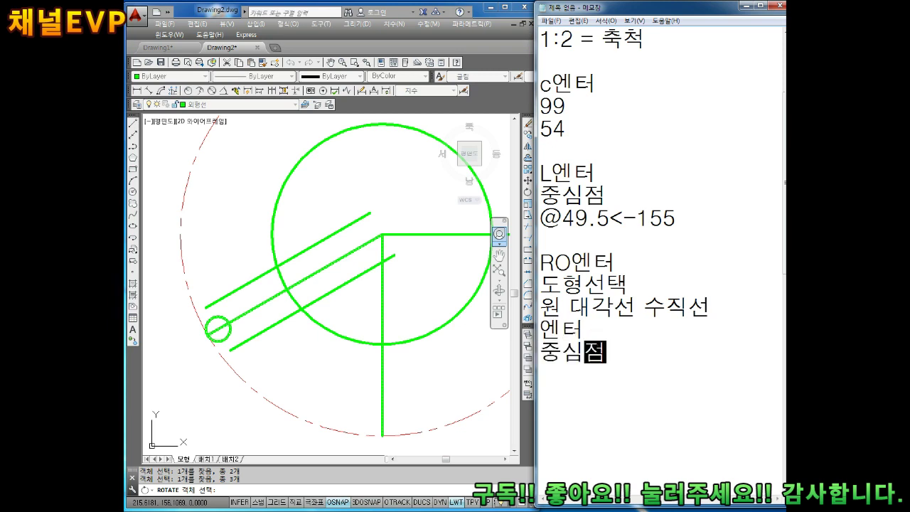
type("점")
key("Return")
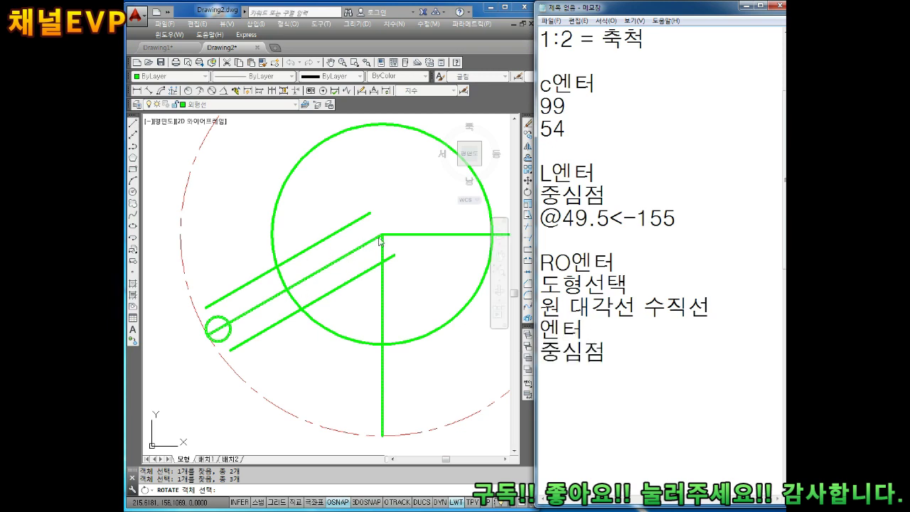
right_click(387, 279)
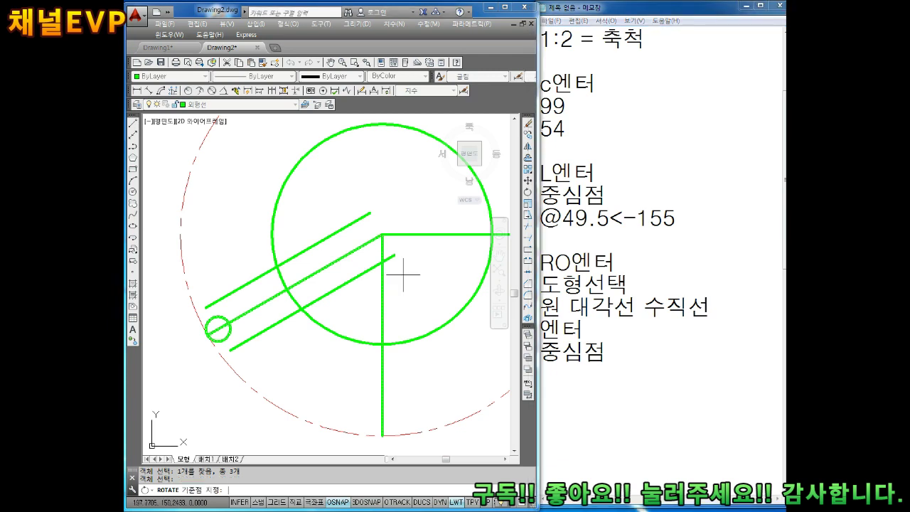
left_click(382, 234)
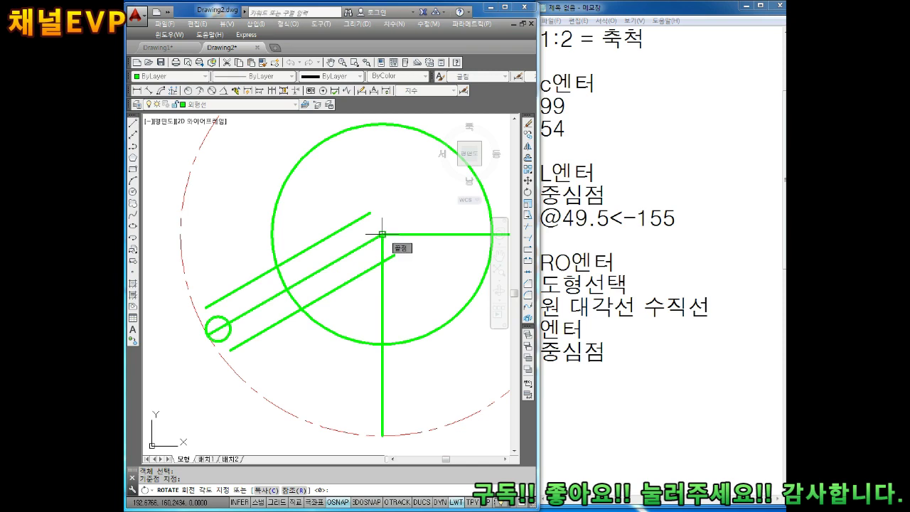
Note '-5 엔터' and rotate the selected objects by -5°.
left_click(553, 373)
type("-5")
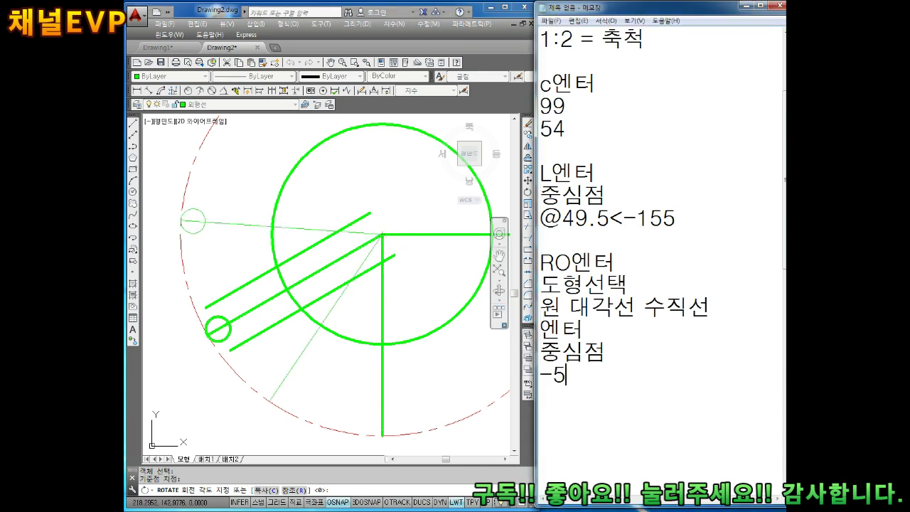
type(" 엔")
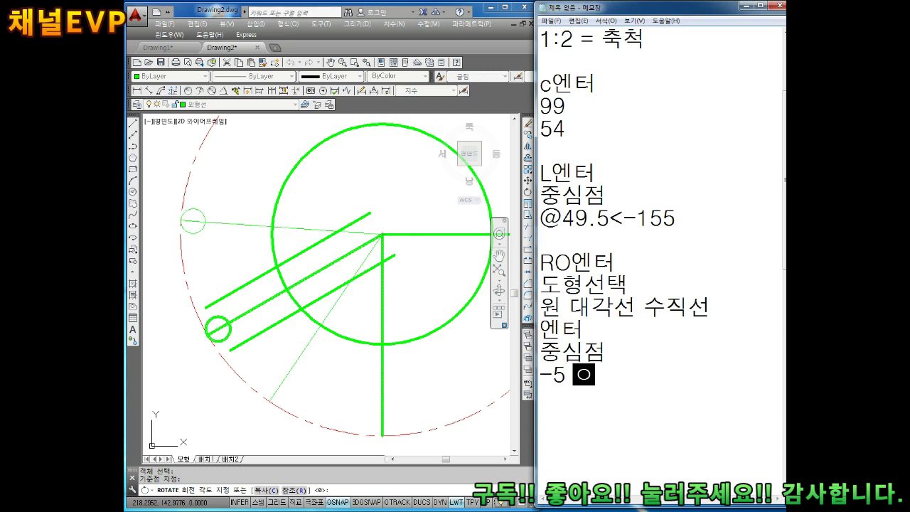
type("터")
key("Return")
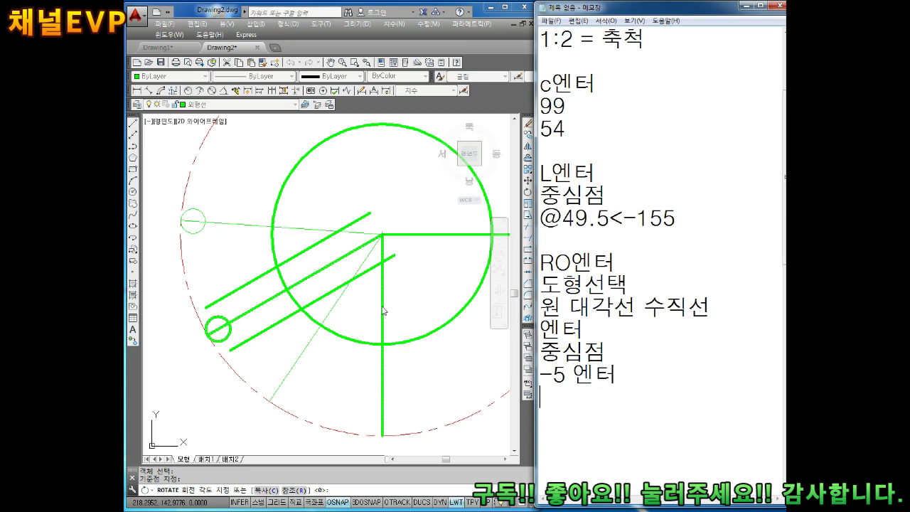
left_click(384, 310)
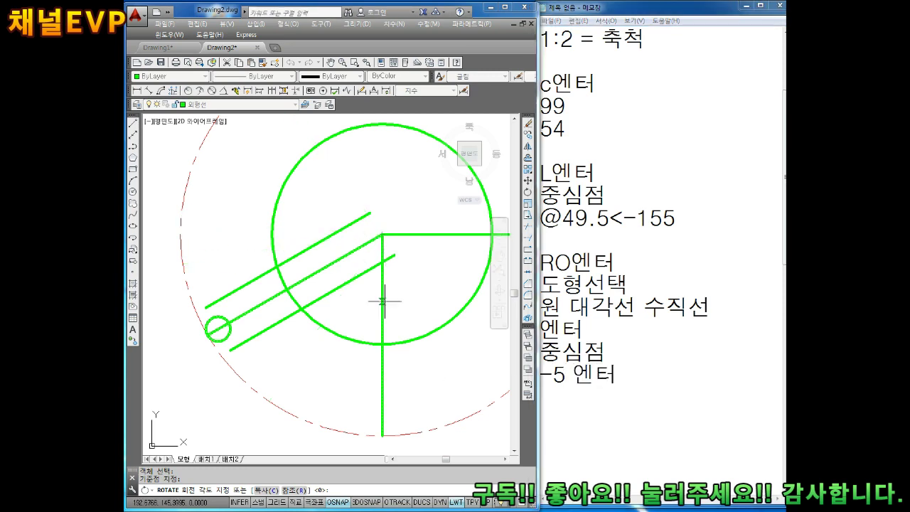
type("-5")
key("Return")
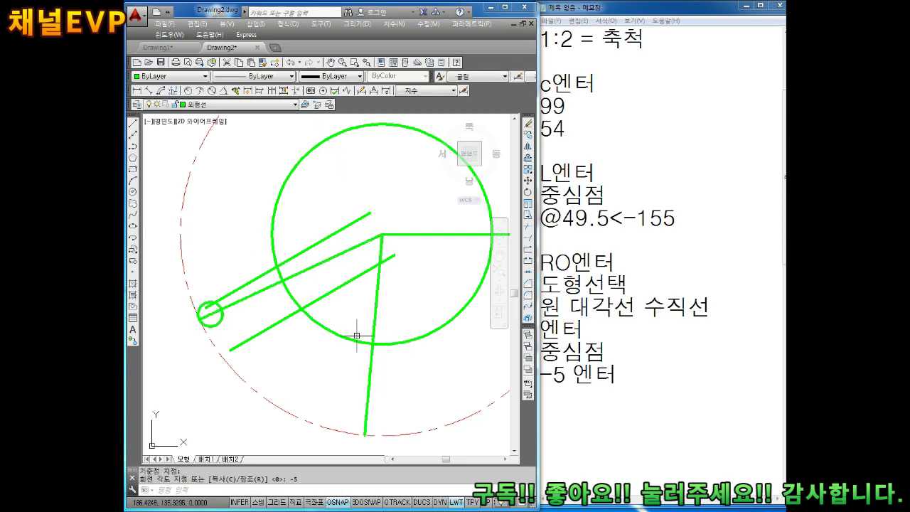
key("Escape")
key("Escape")
scroll(252, 297, "down", 2)
Check the slot angles with angular dimensions of 155° and 60°.
scroll(252, 298, "up", 1)
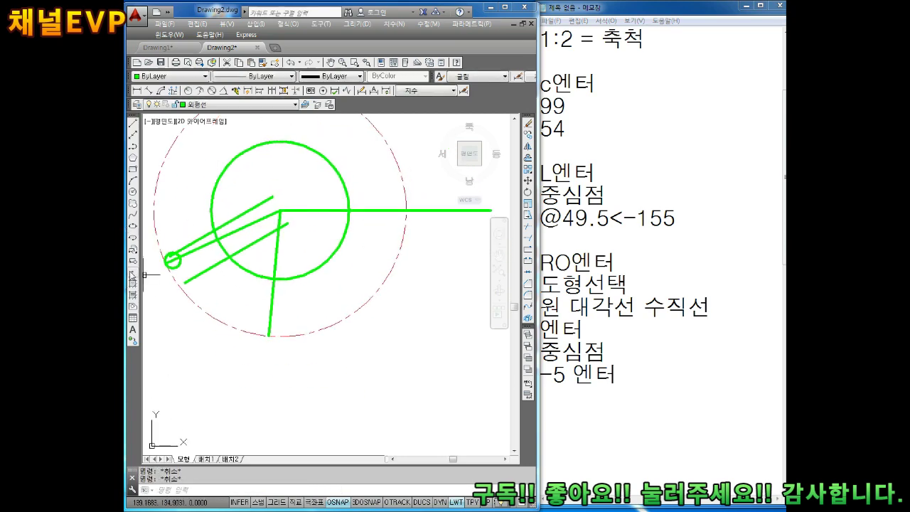
scroll(178, 252, "up", 1)
scroll(244, 233, "up", 1)
middle_click_drag(268, 270, 267, 281)
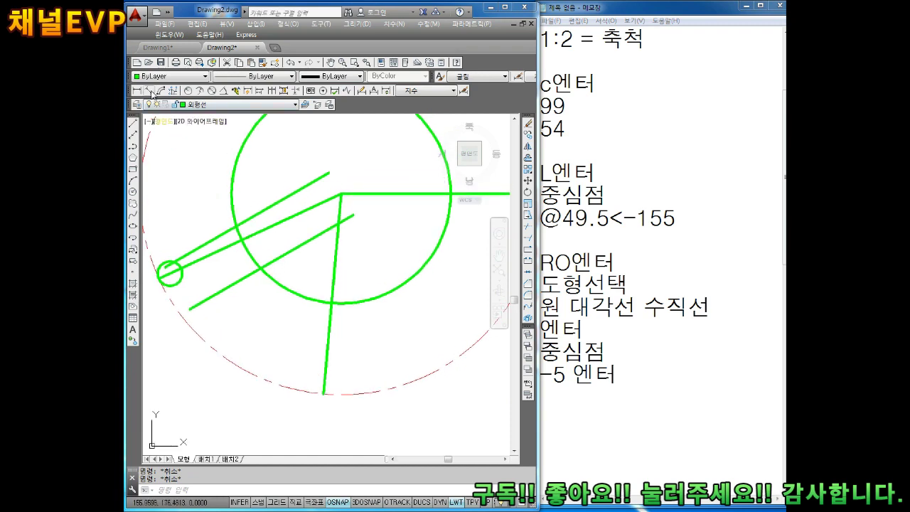
left_click(221, 92)
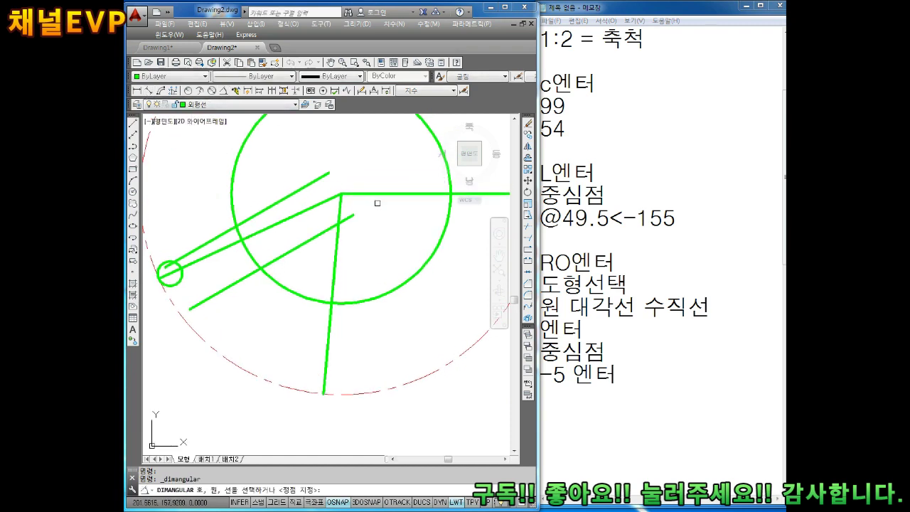
left_click(293, 215)
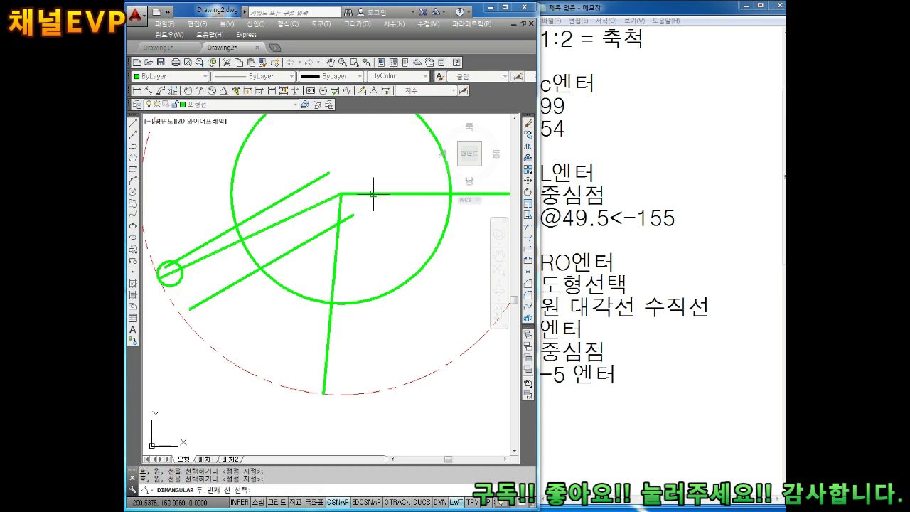
left_click(374, 193)
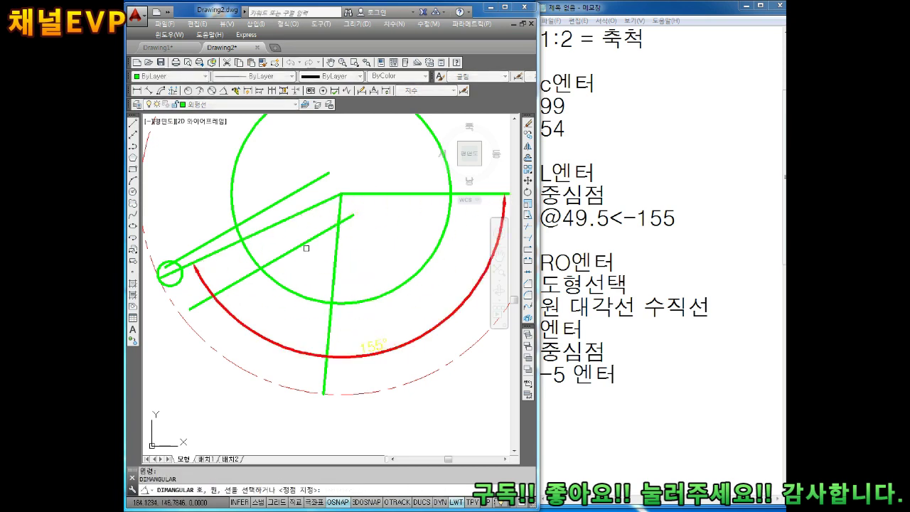
left_click(271, 223)
left_click(332, 278)
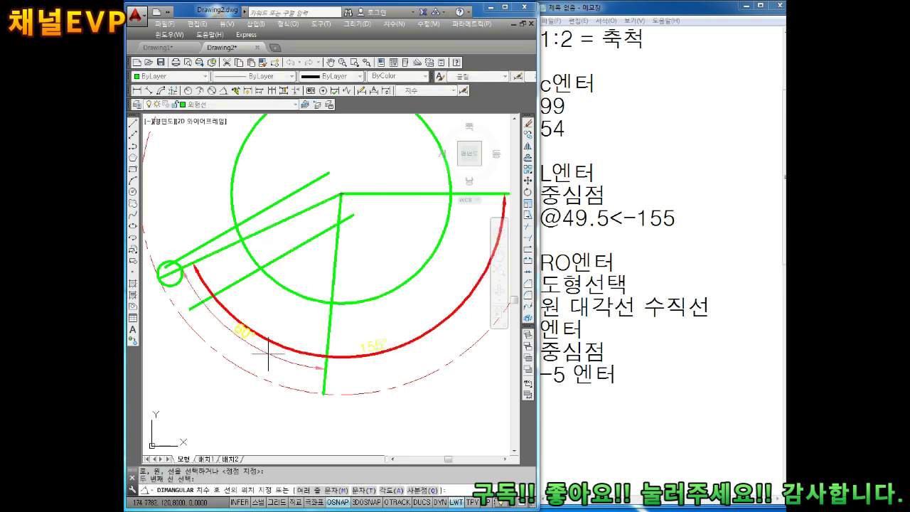
left_click(239, 392)
key("Escape")
key("Escape")
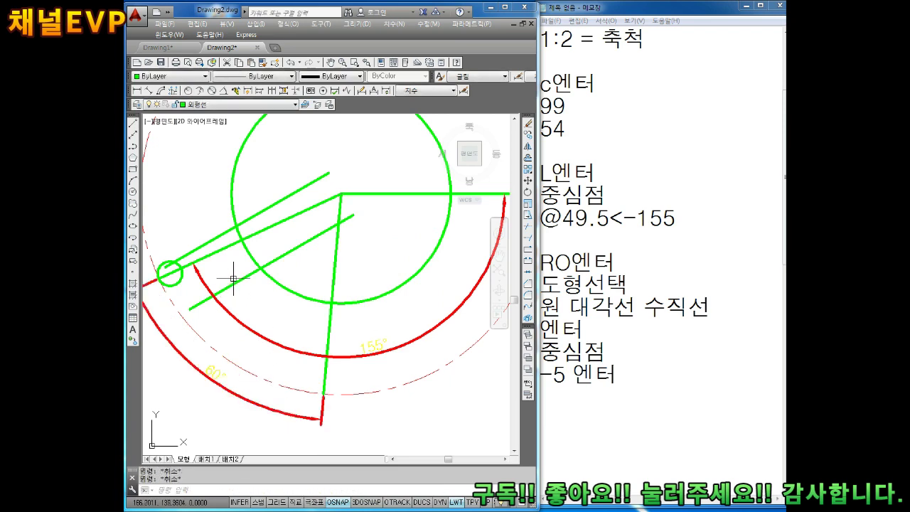
Delete the 60° and 155° angle dimensions.
middle_click_drag(200, 290, 202, 288)
left_click(325, 416)
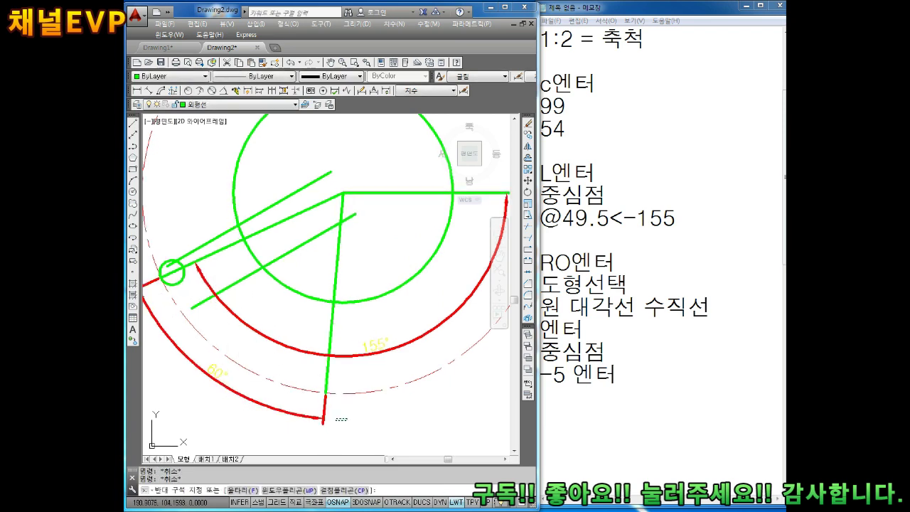
key("Delete")
left_click(408, 328)
left_click(378, 367)
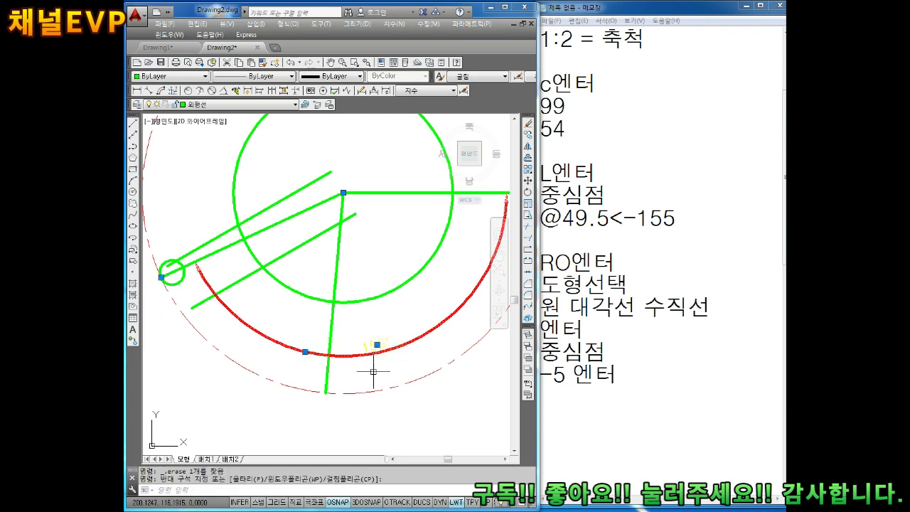
key("Delete")
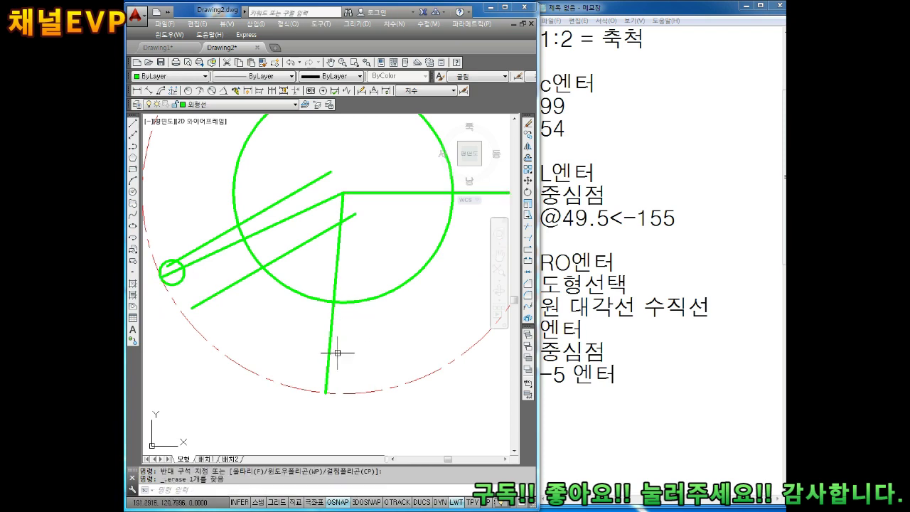
middle_click_drag(174, 321, 238, 361)
key("Escape")
key("Escape")
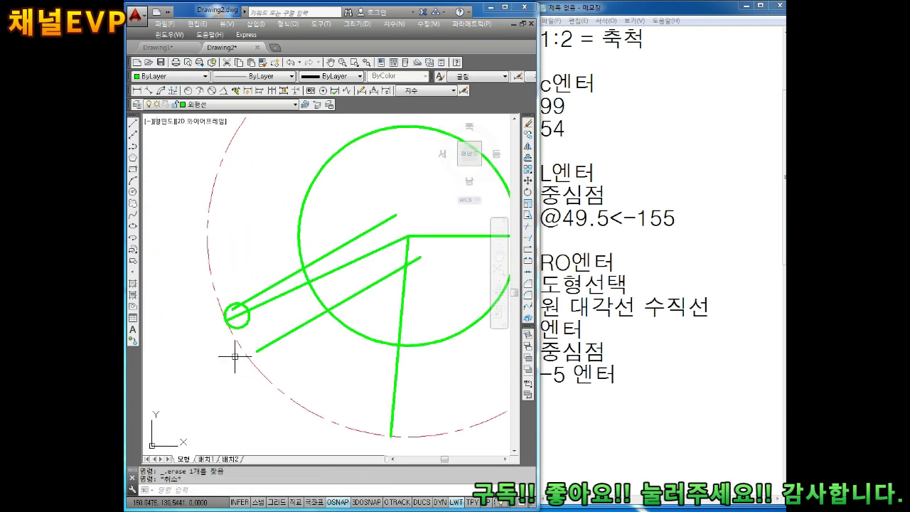
Delete the upper and lower parallel slot lines.
left_click(324, 239)
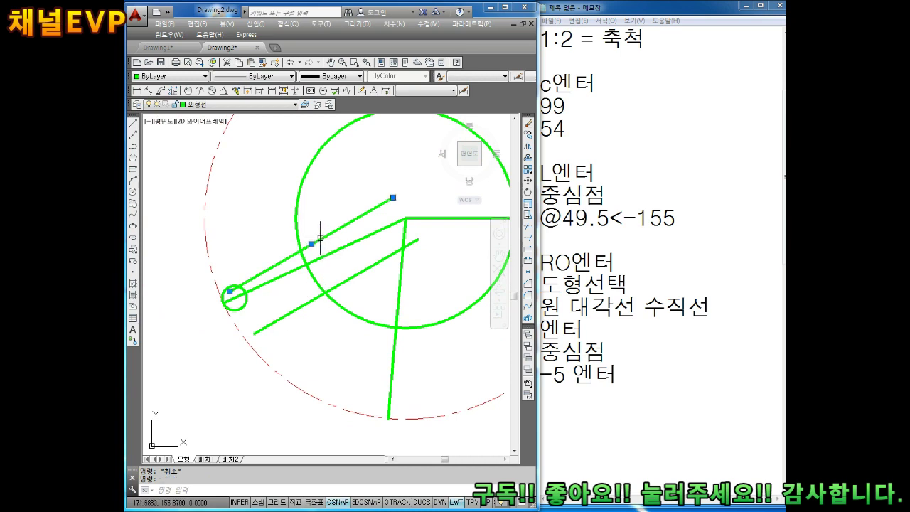
key("Delete")
left_click(353, 277)
key("Delete")
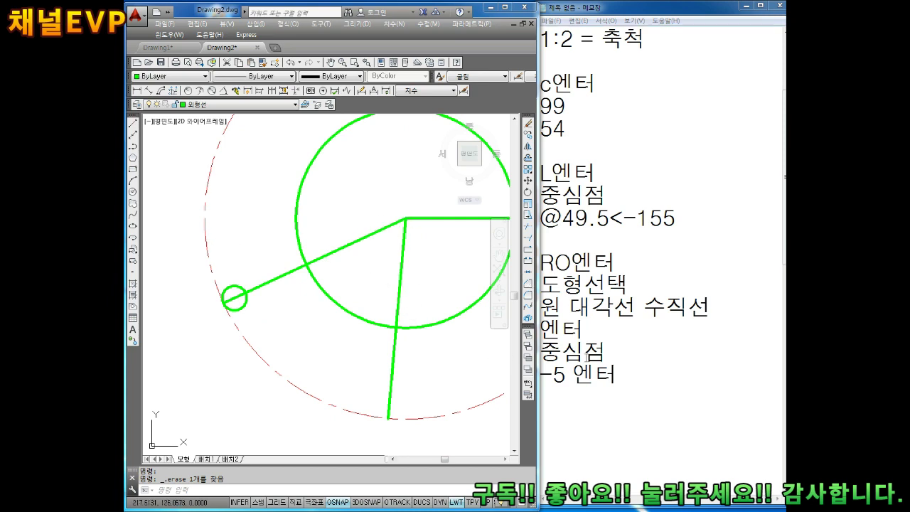
key("Escape")
left_click(627, 347)
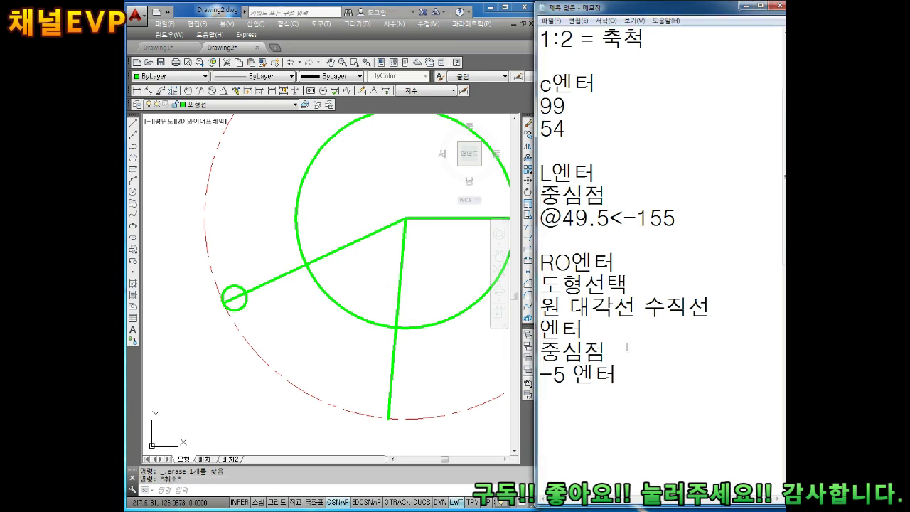
left_click(661, 419)
Add '엔터' and '6엔터' lines to the notes.
type("O엔터")
key("Return")
key("Return")
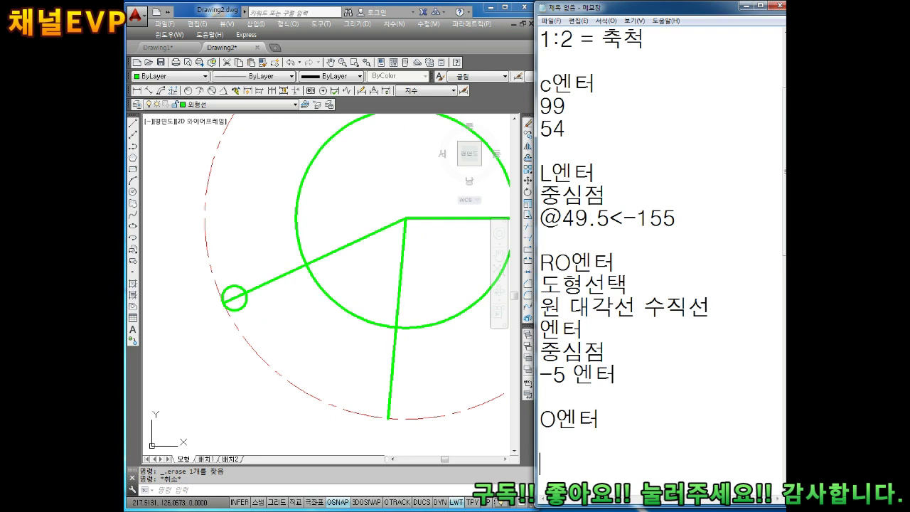
type("6")
type("엔터")
key("Return")
key("Return")
Offset the slot centre line 6 units above and below.
left_click(301, 339)
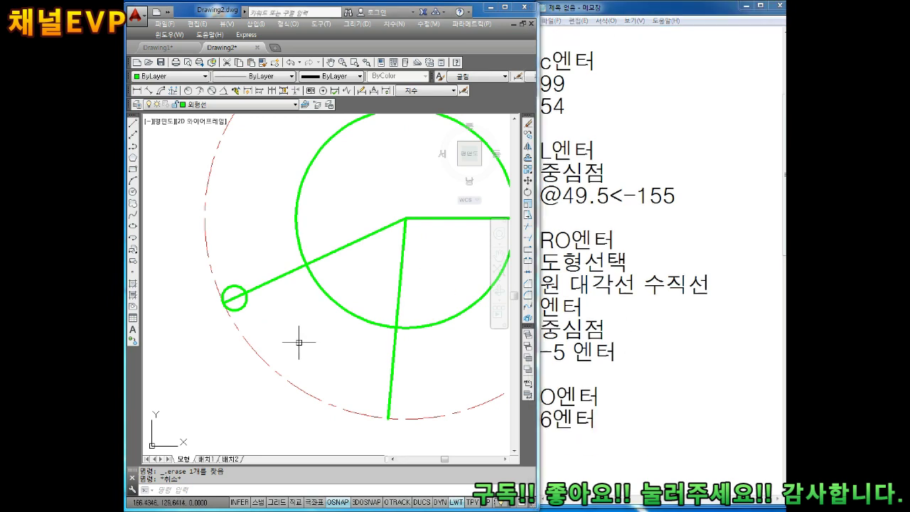
type("o")
key("Return")
type("6")
key("Return")
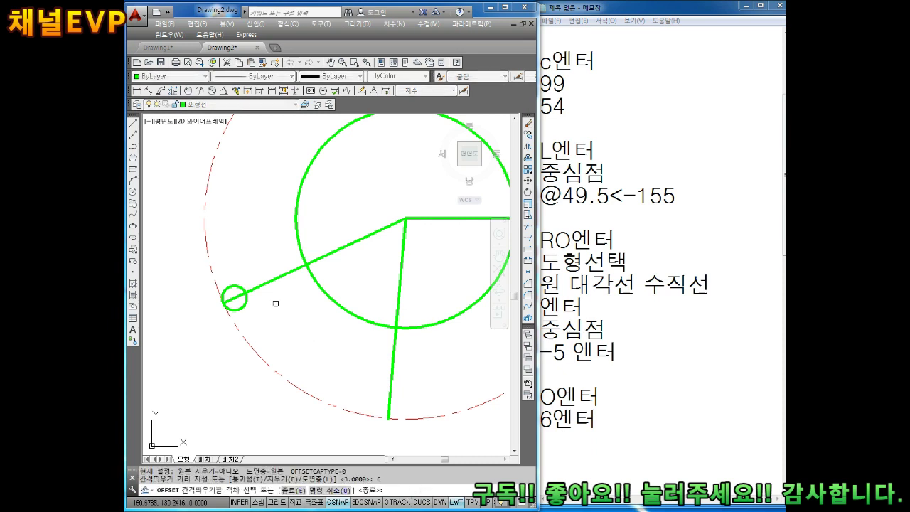
left_click(274, 280)
left_click(260, 254)
left_click(285, 277)
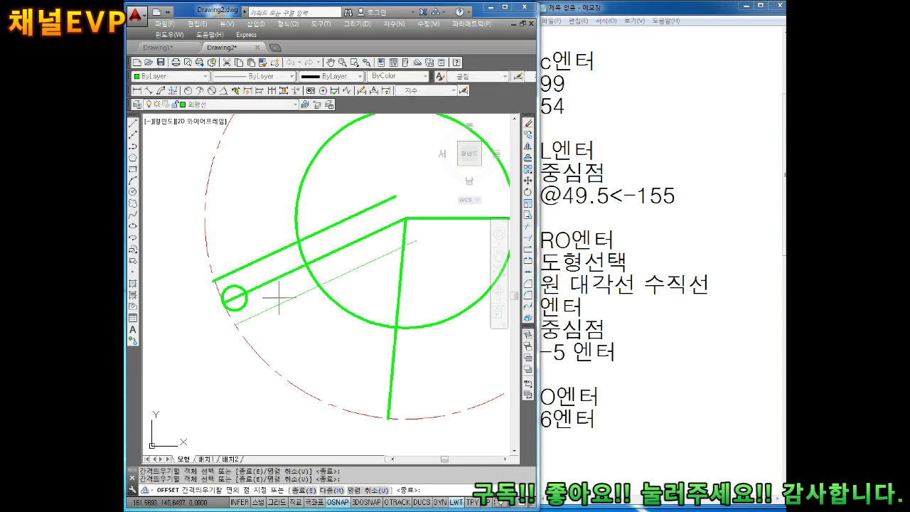
left_click(278, 298)
key("Escape")
scroll(285, 296, "up", 2)
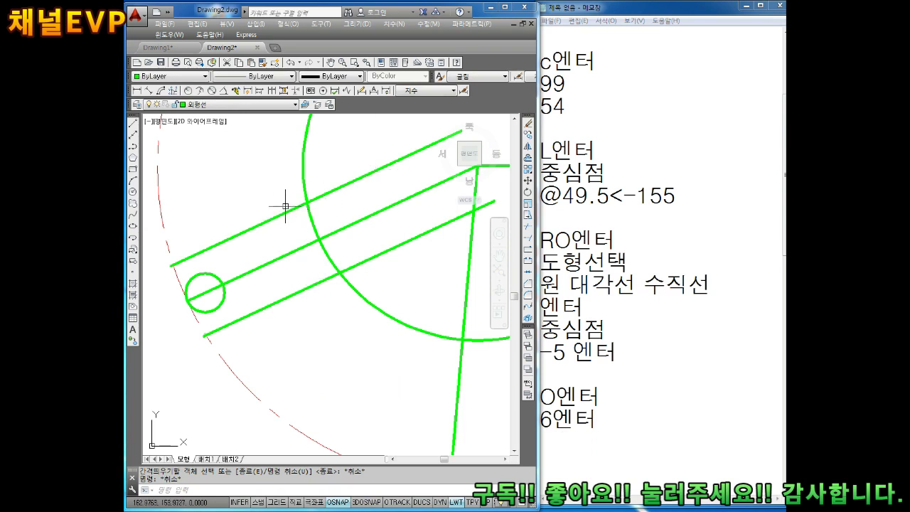
scroll(338, 213, "down", 2)
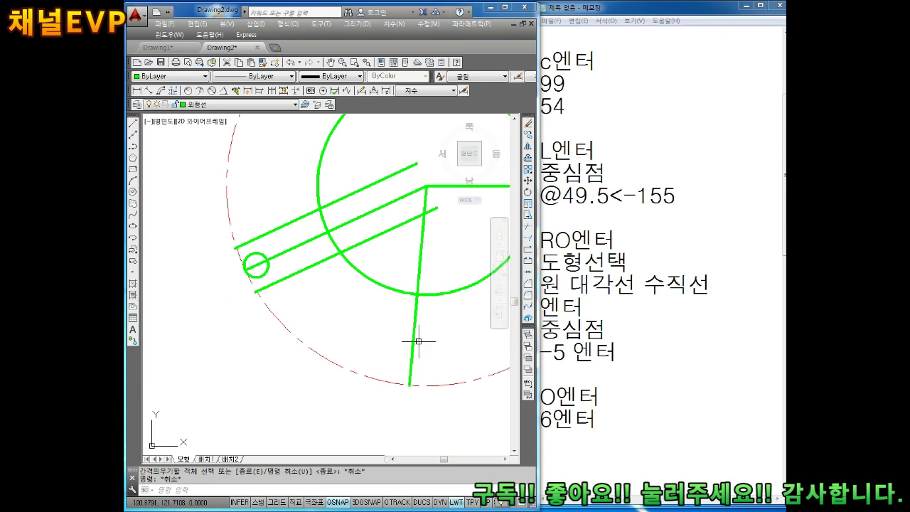
middle_click_drag(418, 341, 391, 350)
left_click(636, 431)
Add 'O엔터' and '12엔터' lines to the notes.
key("Return")
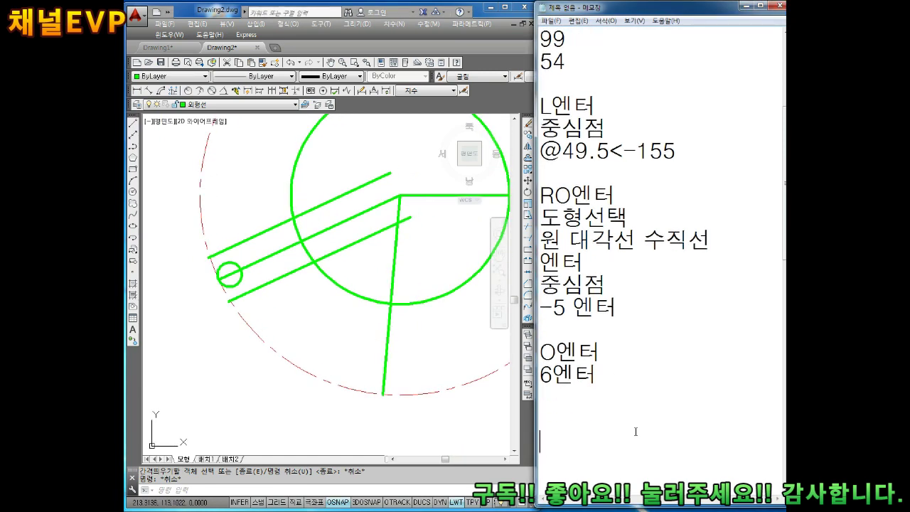
type("DO")
key("BackSpace")
key("BackSpace")
type("O")
type("에ㄴ터")
key("Return")
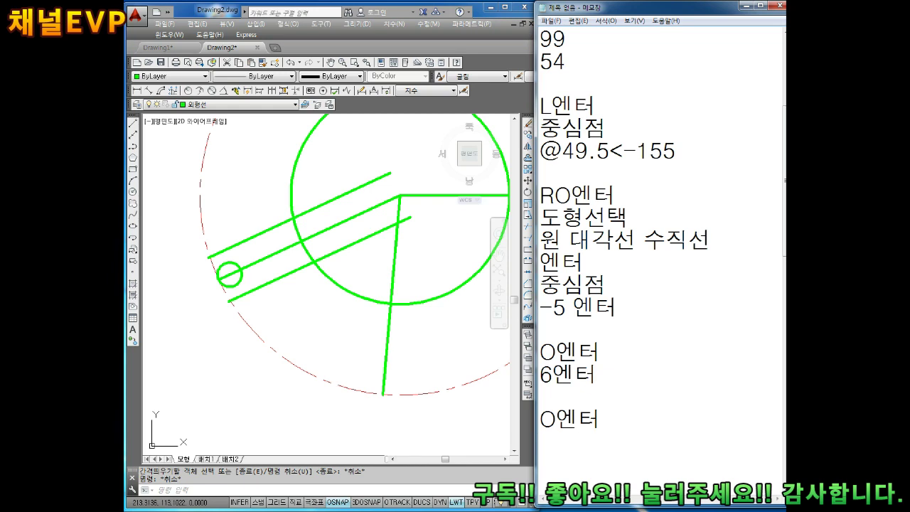
type("12")
type("ㅇㅔㄴ터")
key("Return")
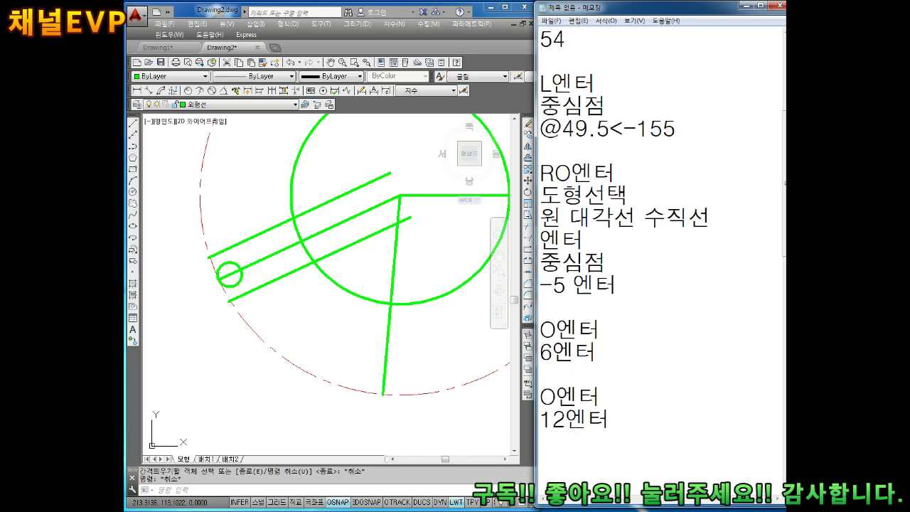
Offset the main circle 12 units outward to create a larger concentric circle.
left_click(428, 478)
type("o")
key("Return")
type("12")
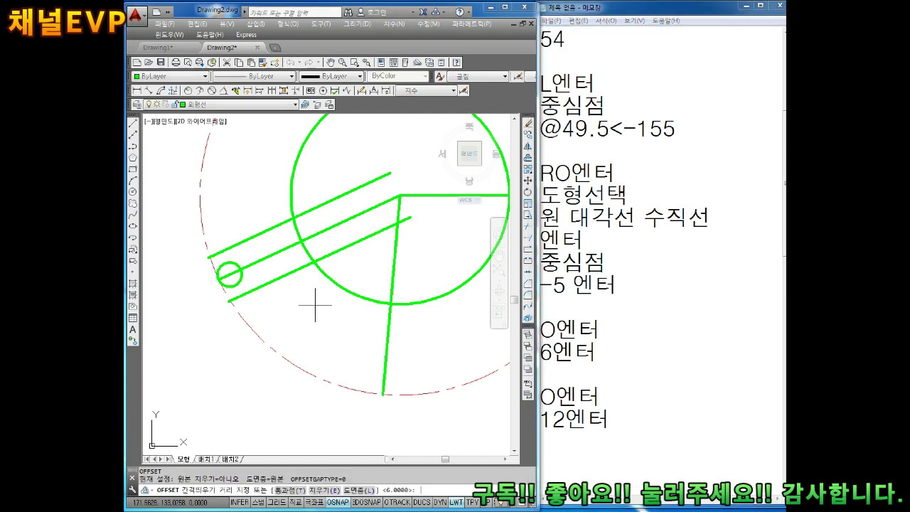
key("Return")
left_click(332, 282)
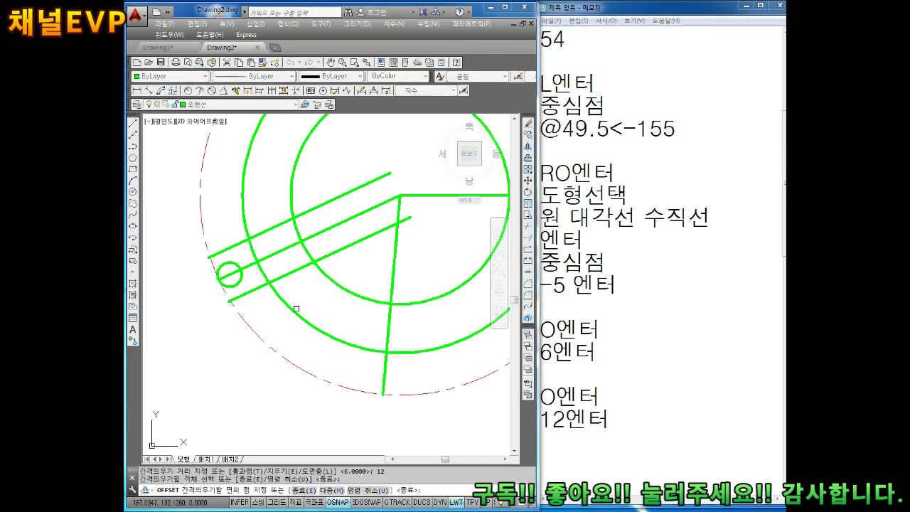
left_click(291, 315)
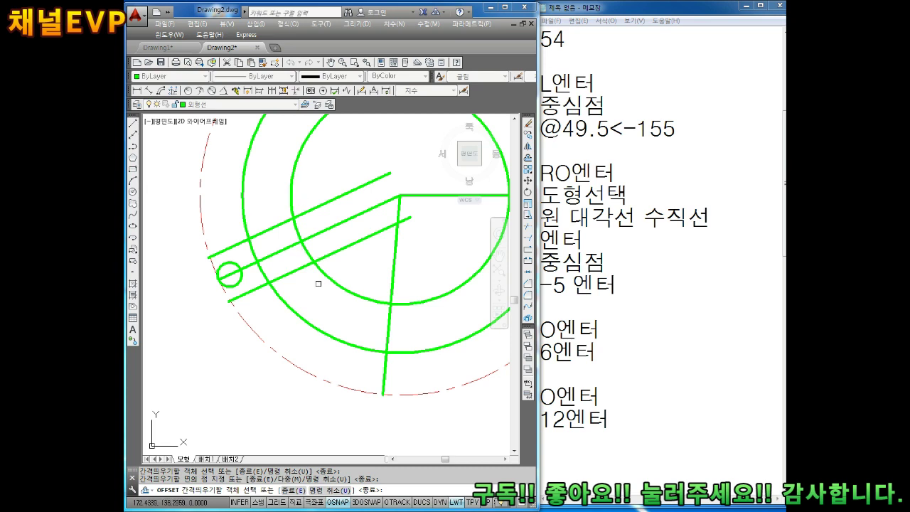
middle_click_drag(347, 261, 340, 269)
key("Escape")
key("Escape")
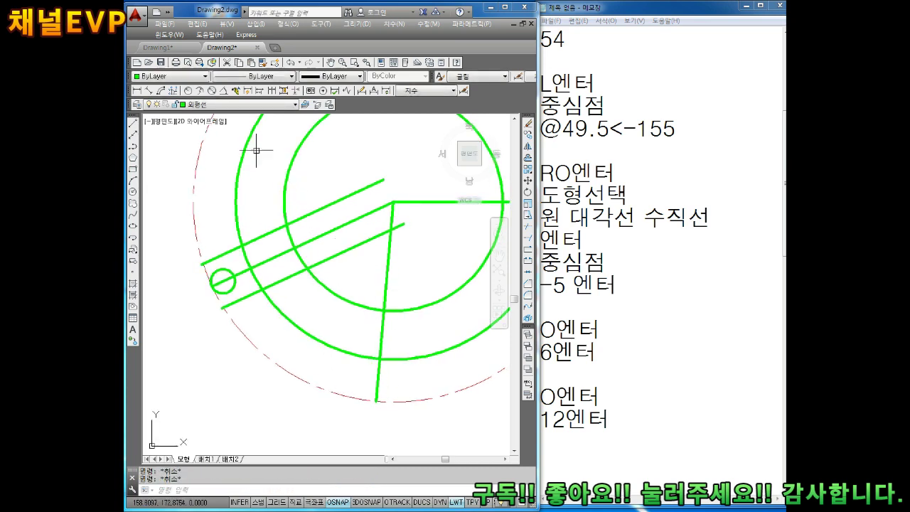
left_click(191, 91)
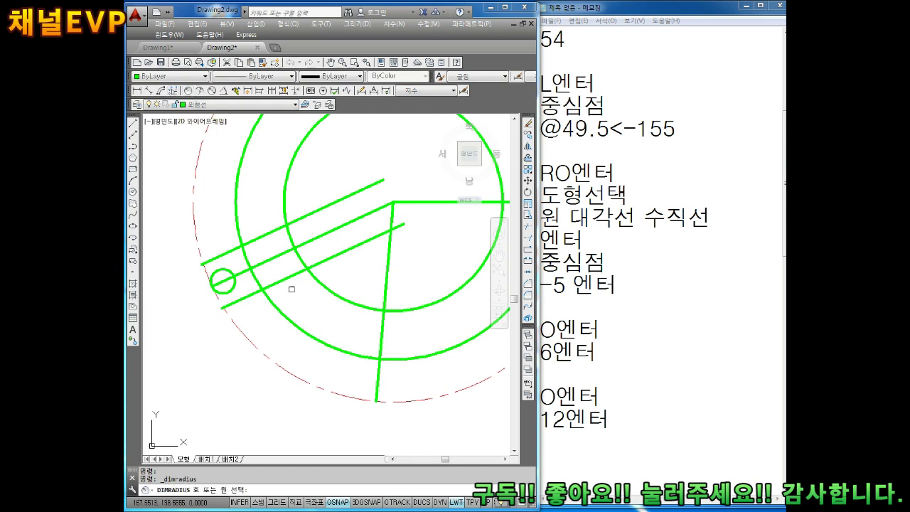
key("Escape")
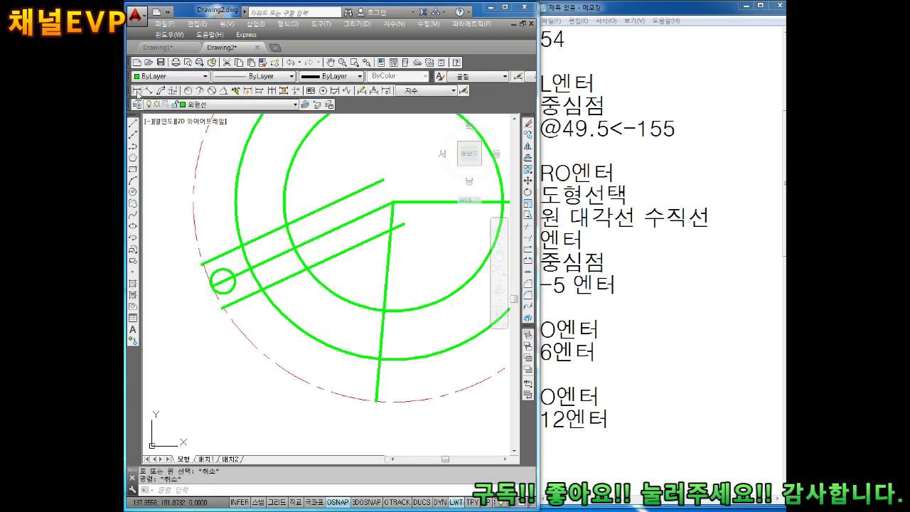
left_click(148, 91)
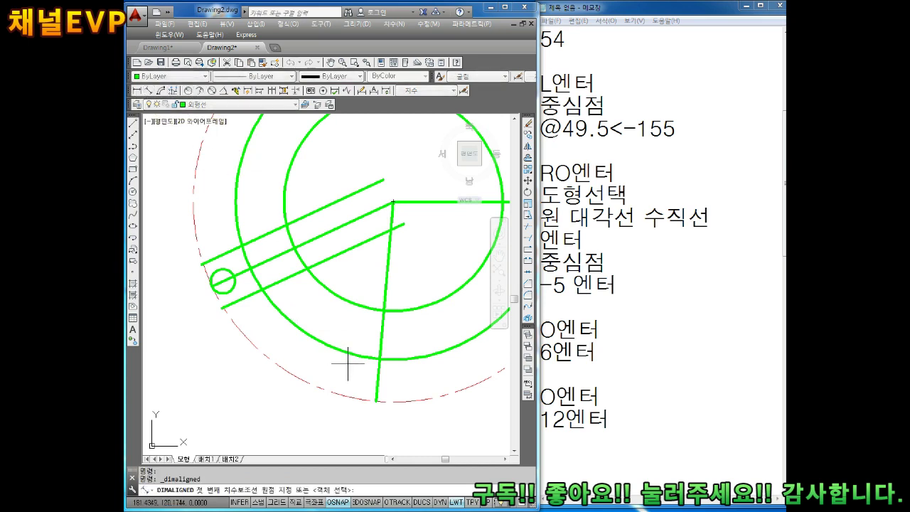
left_click(381, 311)
left_click(381, 359)
left_click(392, 334)
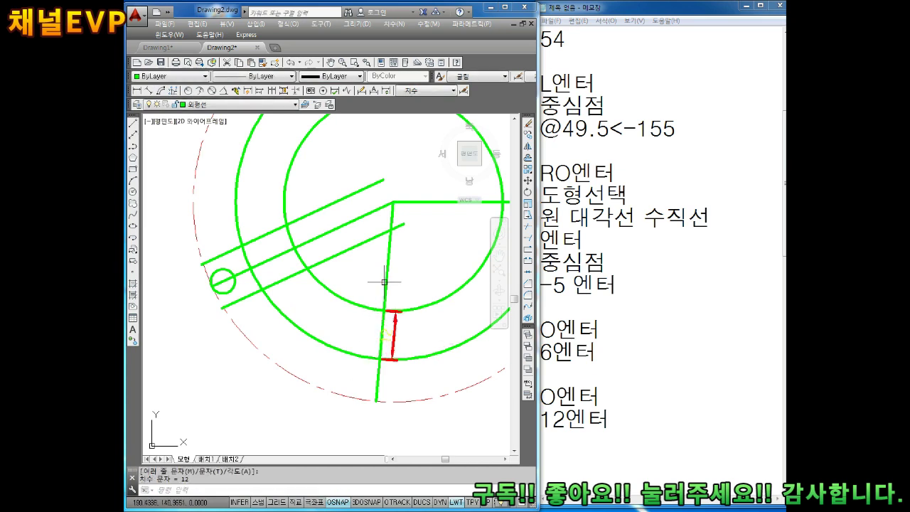
key("Escape")
key("Escape")
left_click(210, 91)
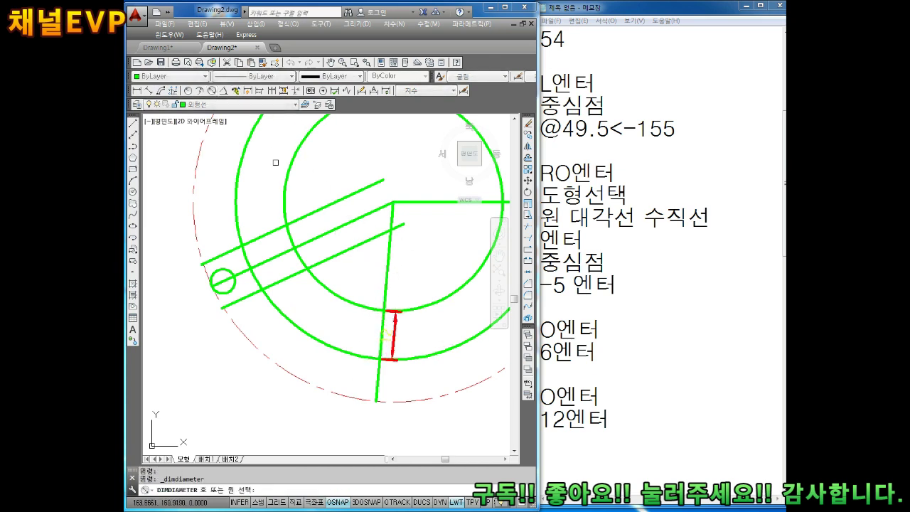
left_click(246, 158)
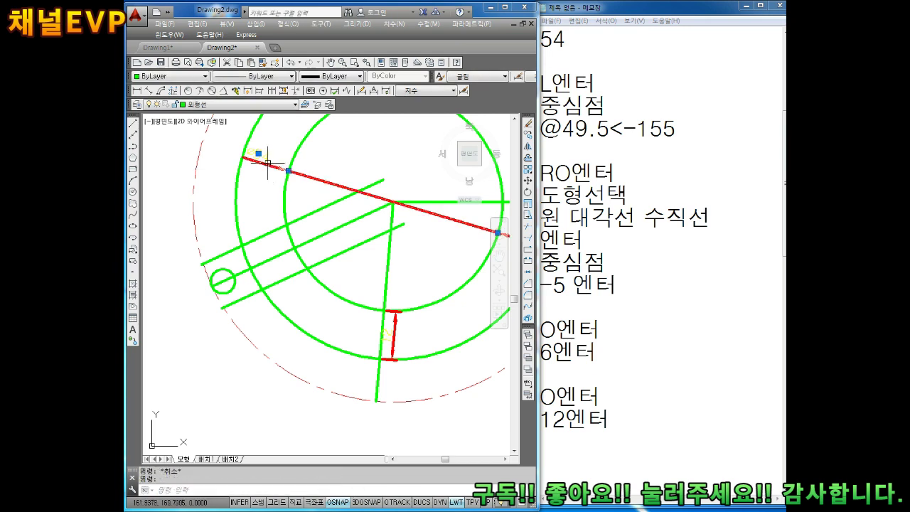
key("Escape")
left_click(393, 336)
key("Delete")
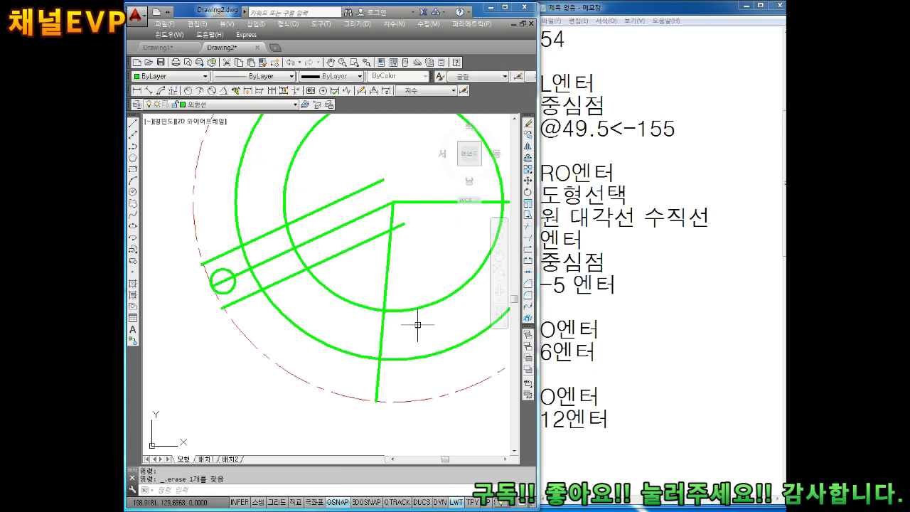
left_click(660, 423)
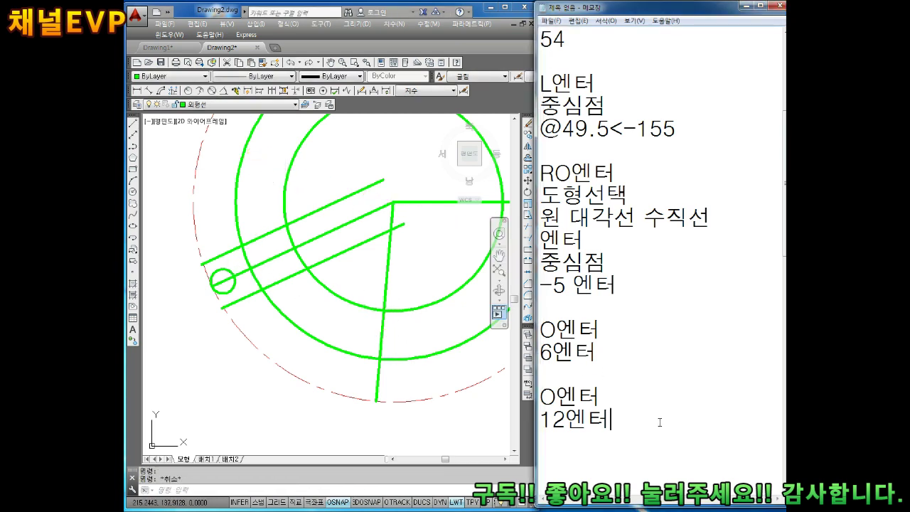
key("Return")
key("Return")
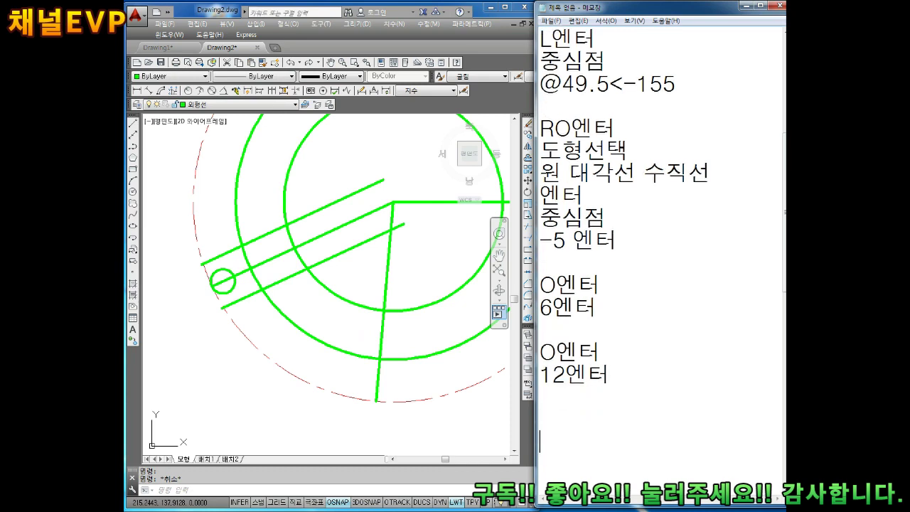
Add the note lines 'O', '6', 'L', '접점' and '교차점' in Notepad.
key("Return")
key("Return")
type("O엔터")
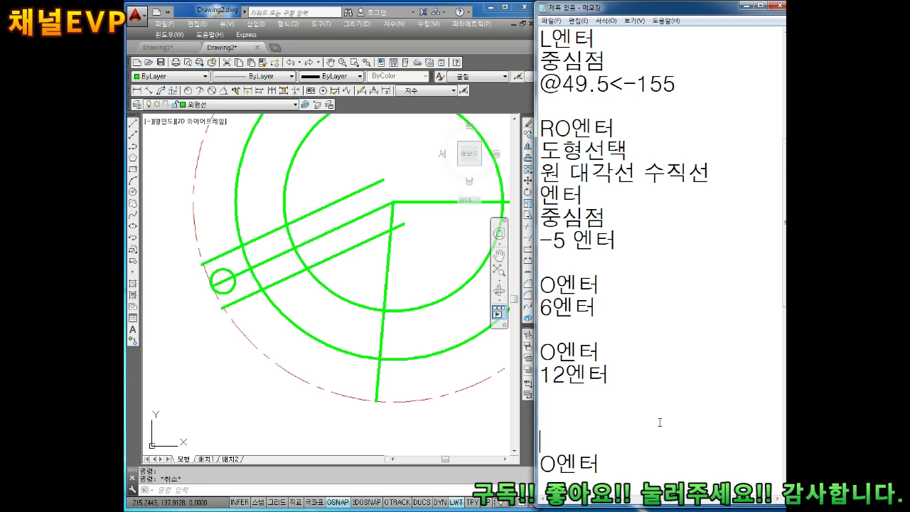
key("Return")
type("6엔터")
key("Return")
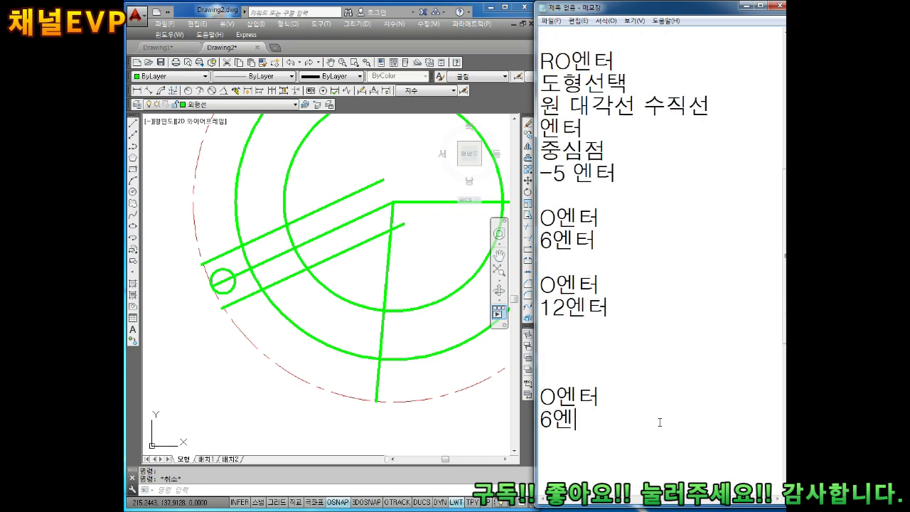
type("L엔터")
key("Return")
type("접점")
key("Return")
type("교차점")
key("Return")
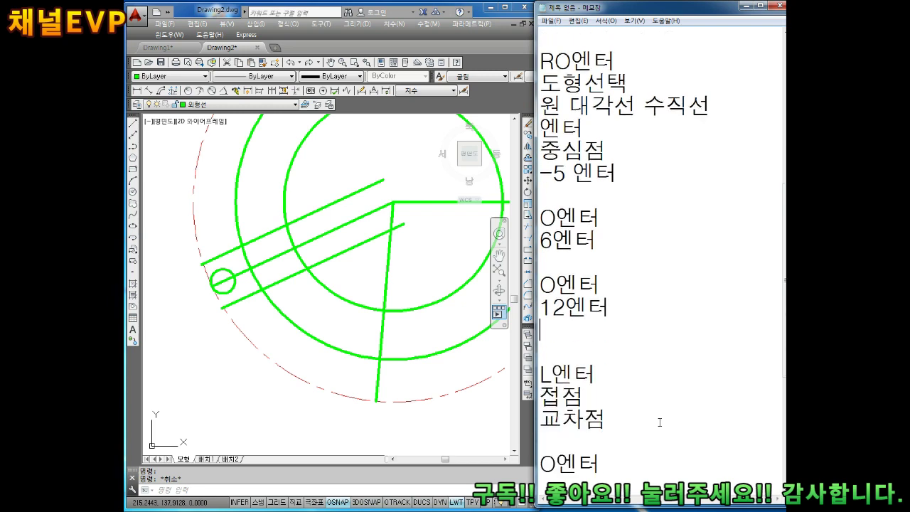
key("Delete")
Draw a line tangent to the small circle ending where the upper slot line meets the arc.
left_click(247, 316)
scroll(249, 306, "up", 2)
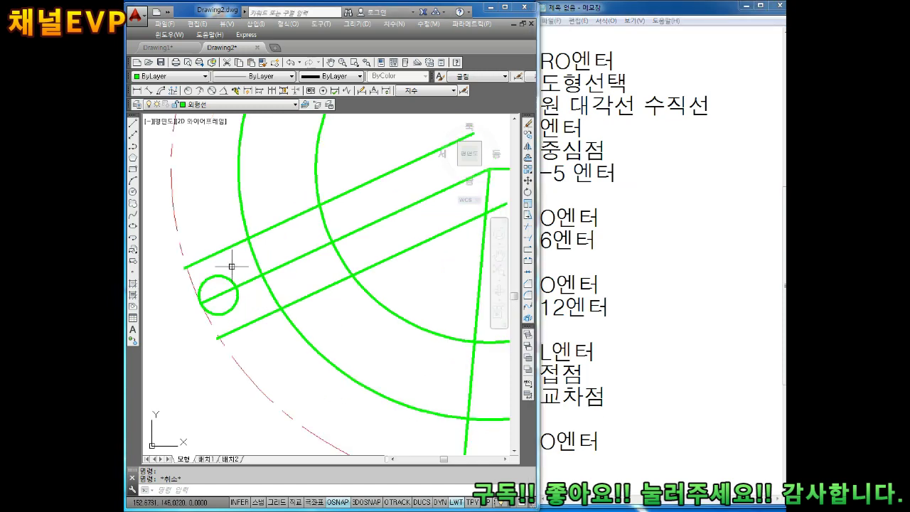
type("L")
key("Return")
scroll(259, 280, "up", 1)
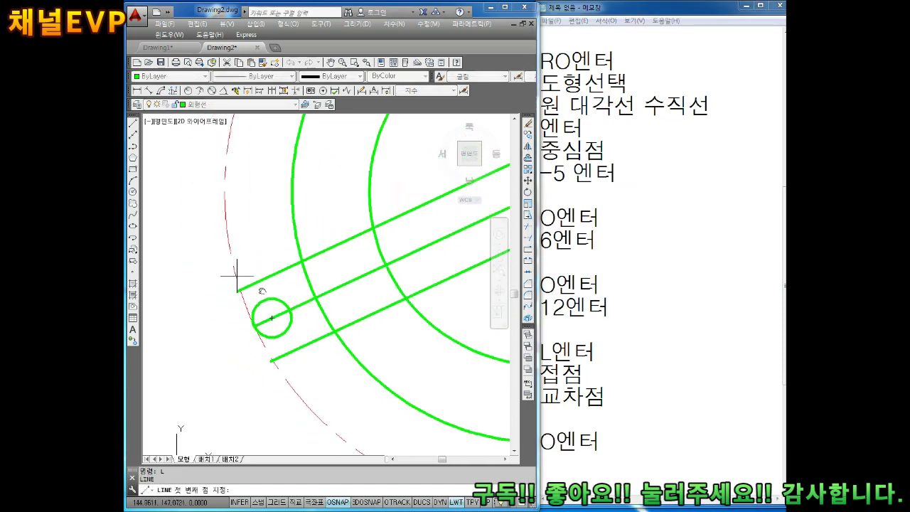
right_click(261, 240, "shift")
left_click(287, 394)
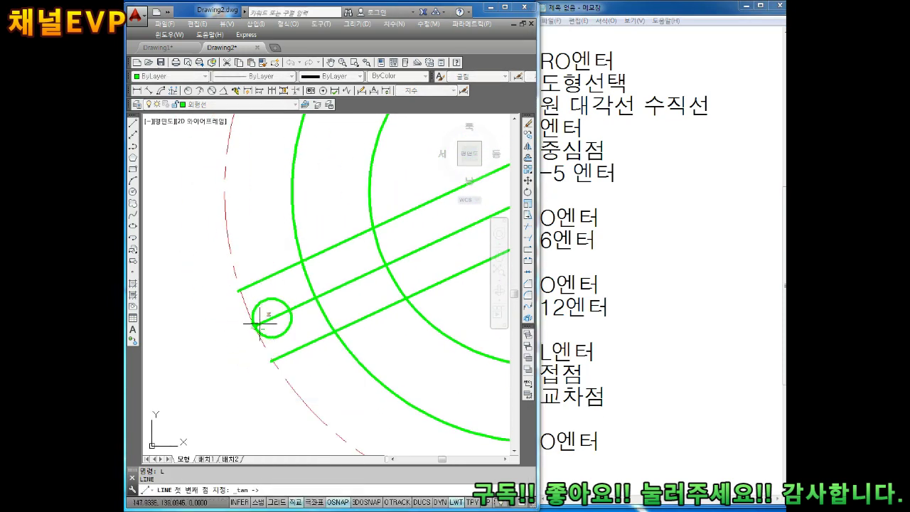
left_click(269, 295)
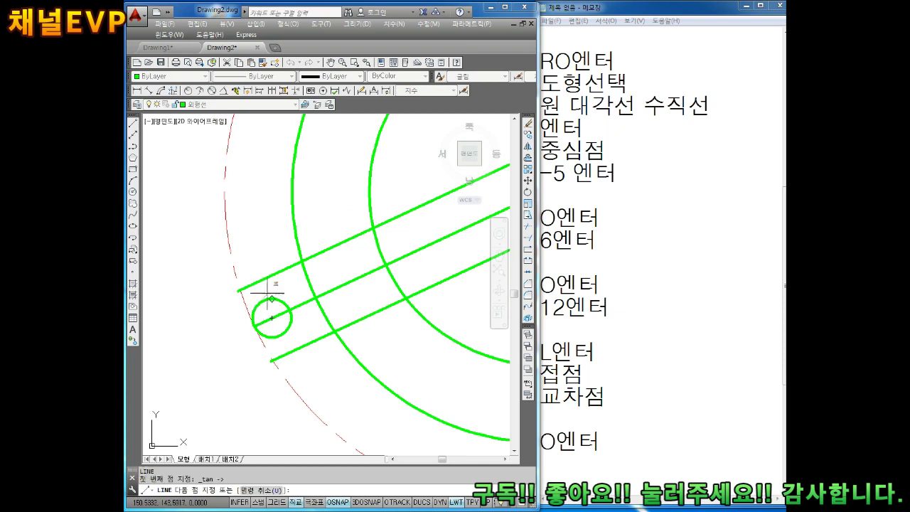
left_click(303, 260)
key("Escape")
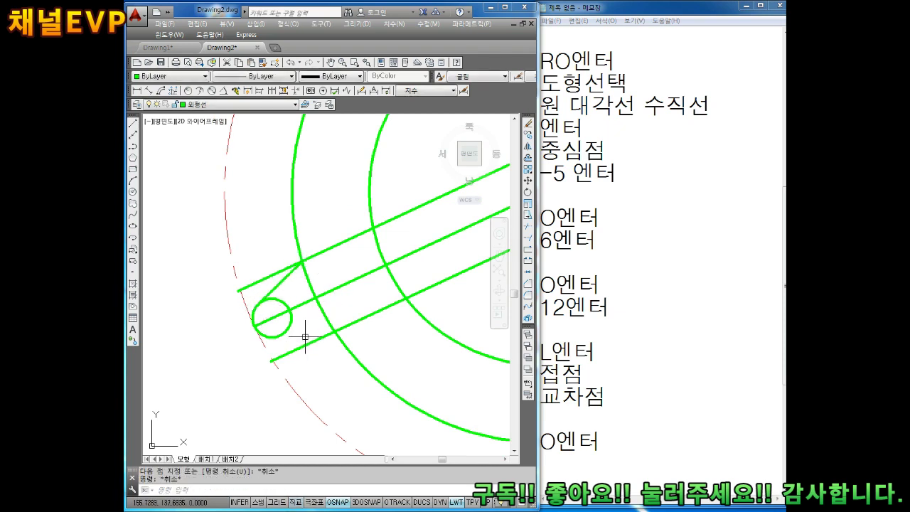
Draw the second tangent line from the small circle's underside to the lower slot-arc intersection.
right_click(305, 334, "shift")
left_click(333, 240)
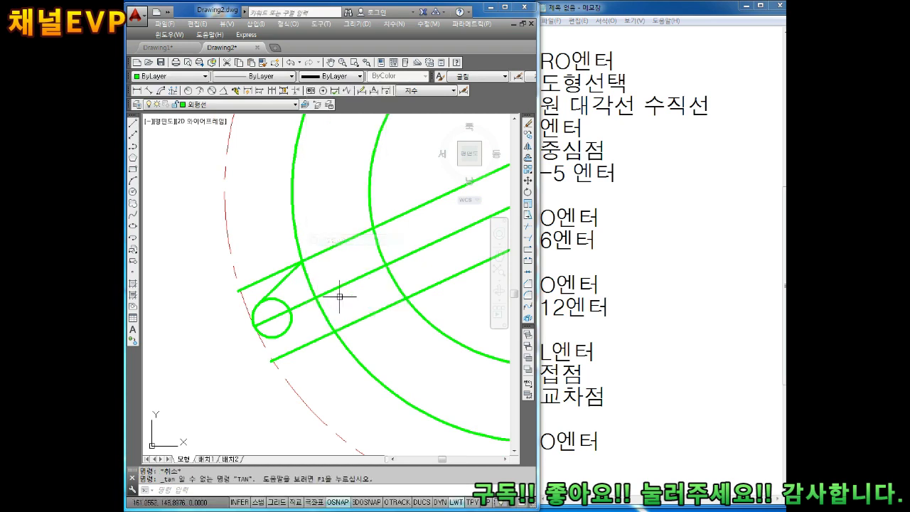
key("Return")
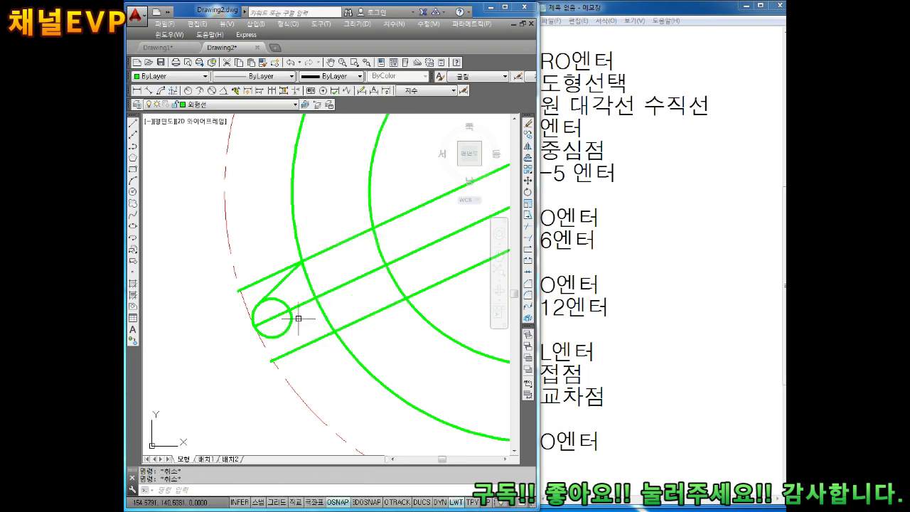
key("Escape")
key("Escape")
type("L")
key("Return")
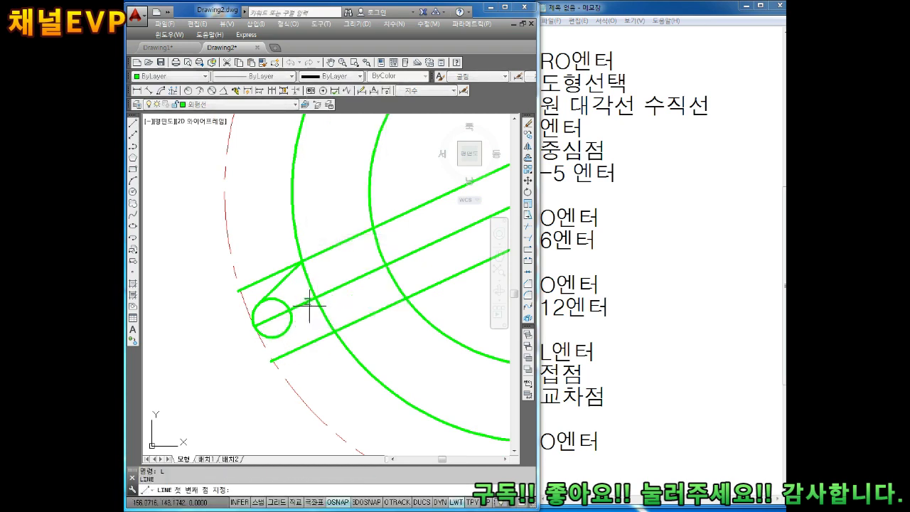
right_click(305, 329, "shift")
left_click(331, 233)
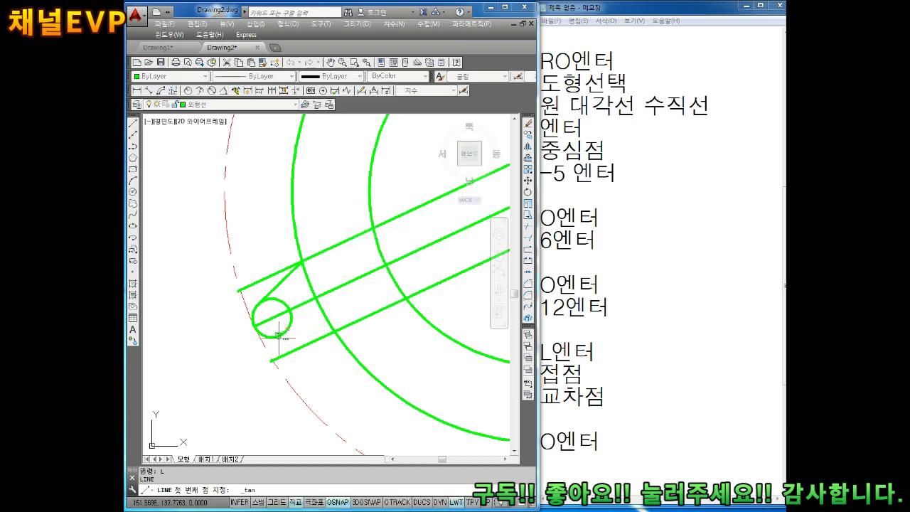
left_click(283, 333)
left_click(334, 331)
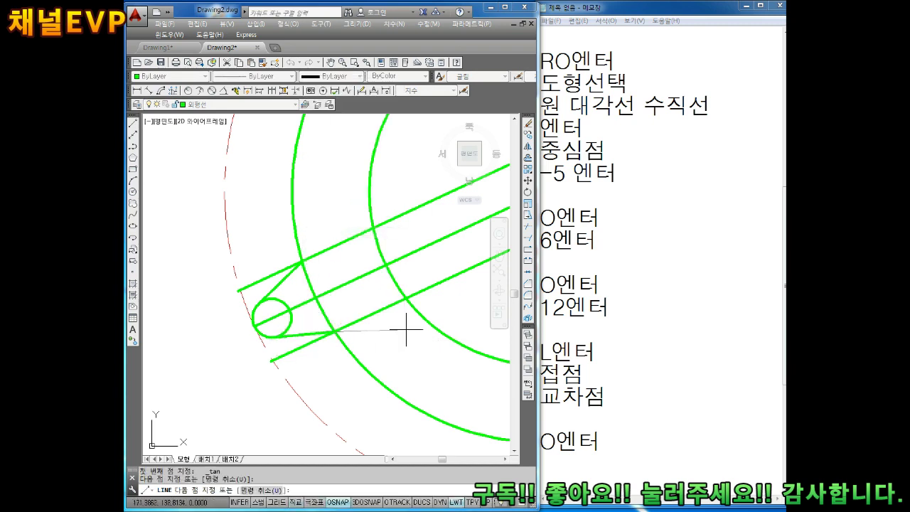
key("Escape")
key("Escape")
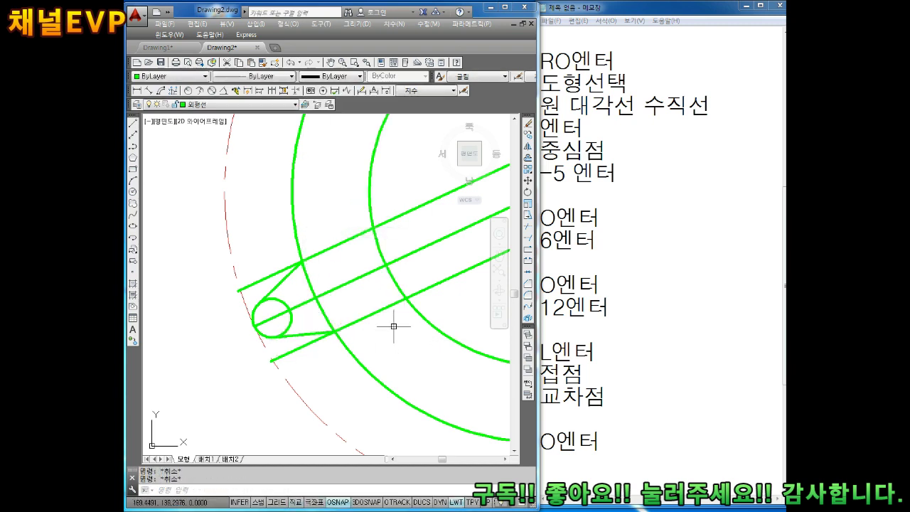